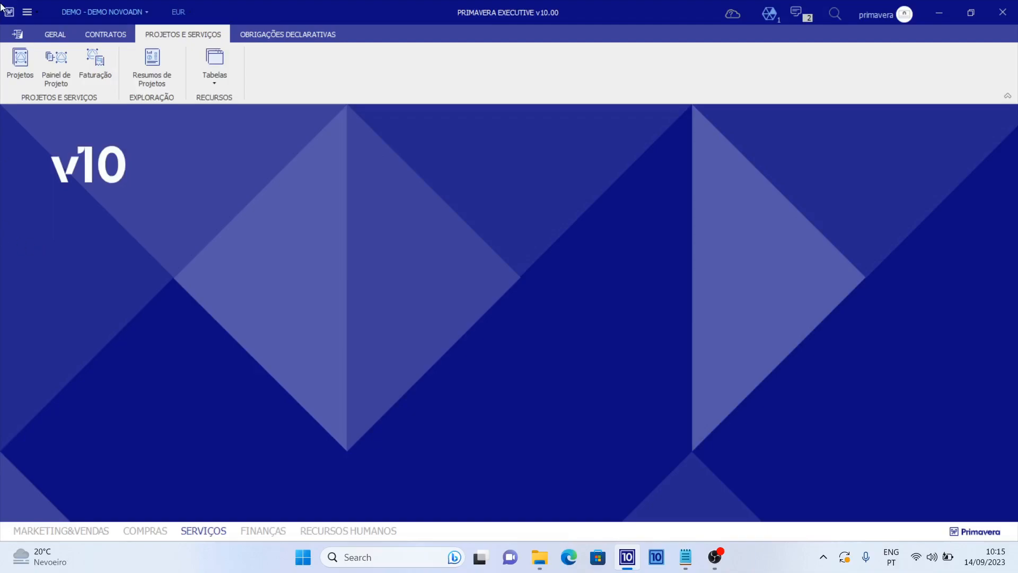
Step: Open the project record P0002
{"action": "left_click", "coordinate": [16, 61]}
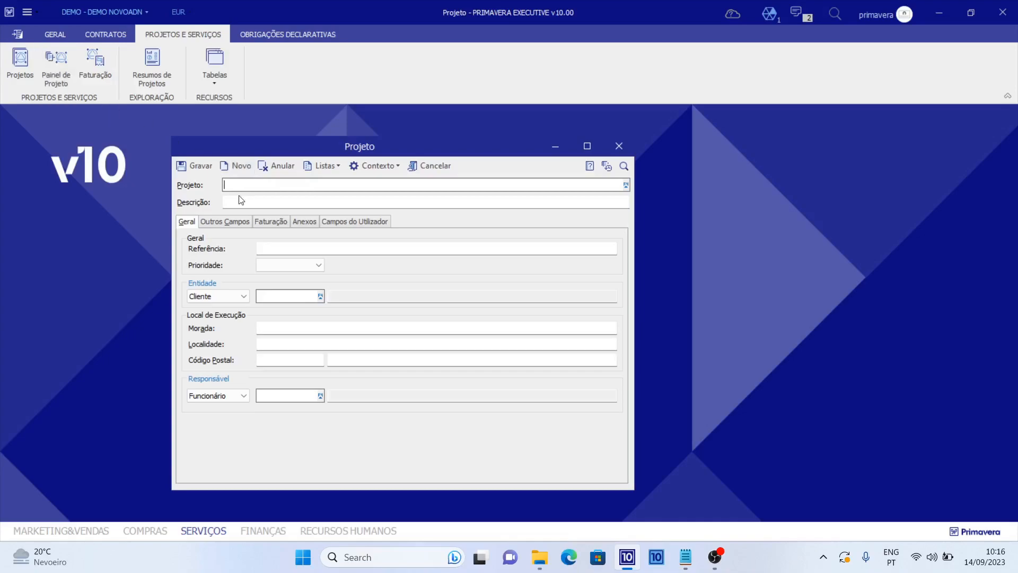
{"action": "type", "text": "P002"}
{"action": "key", "text": "BackSpace"}
{"action": "type", "text": "02"}
{"action": "key", "text": "Tab"}
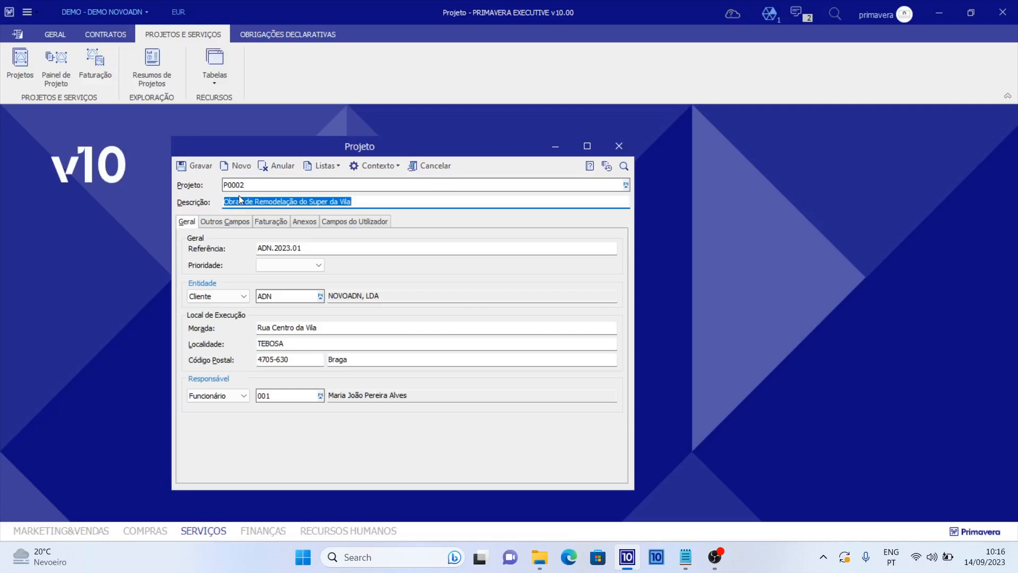
Step: Review the project's responsible-party types, planned dates, billing instalments, attachments and user fields, and close the record
{"action": "left_click", "coordinate": [244, 398]}
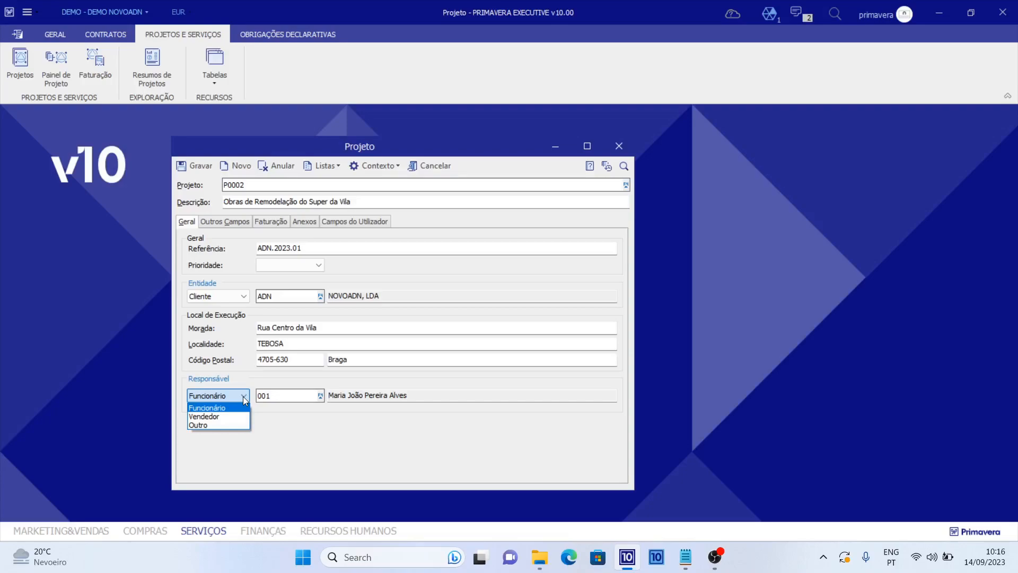
{"action": "left_click", "coordinate": [216, 219]}
{"action": "left_click", "coordinate": [217, 224]}
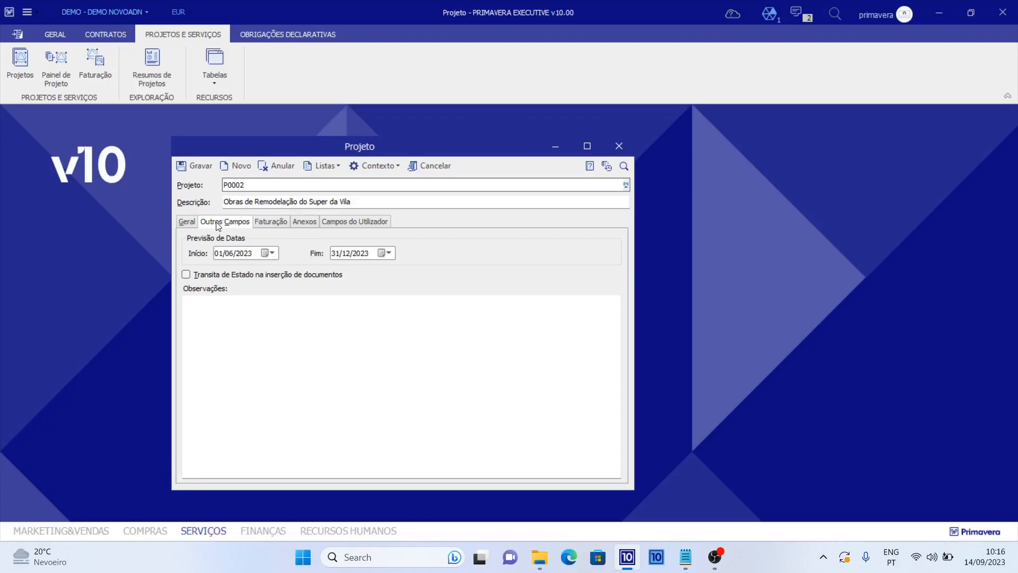
{"action": "left_click", "coordinate": [278, 222]}
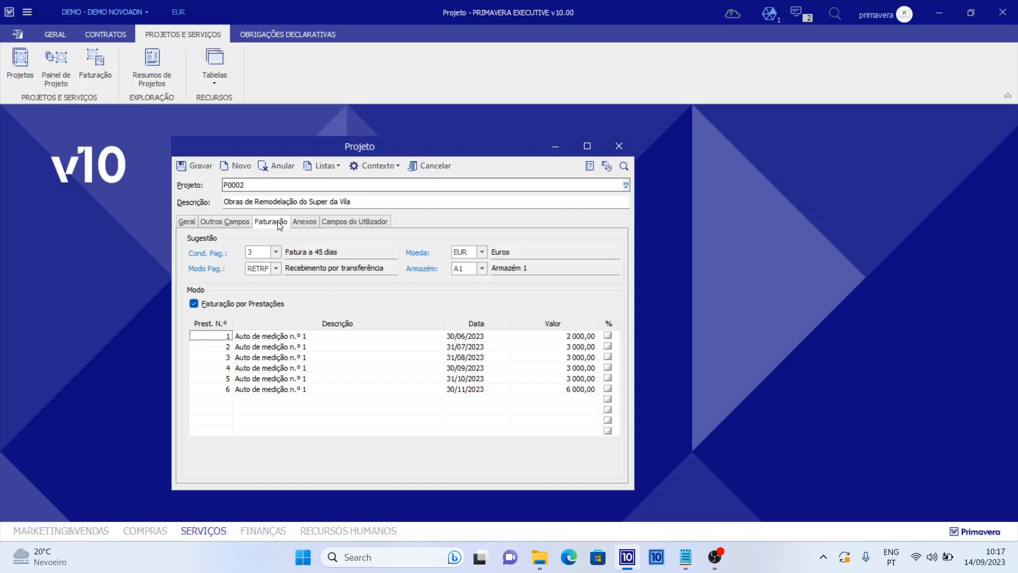
{"action": "left_click", "coordinate": [312, 220]}
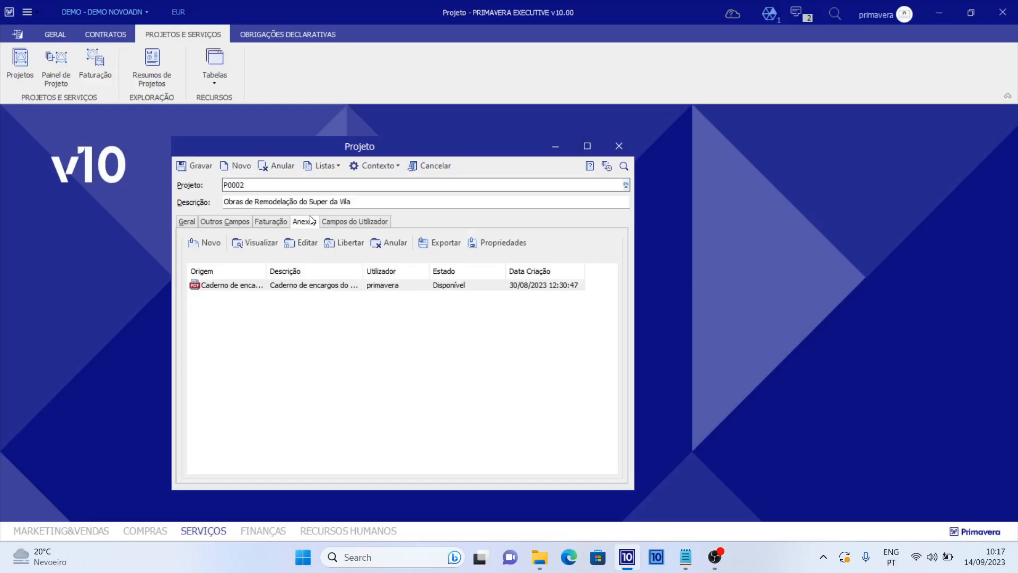
{"action": "left_click", "coordinate": [342, 223]}
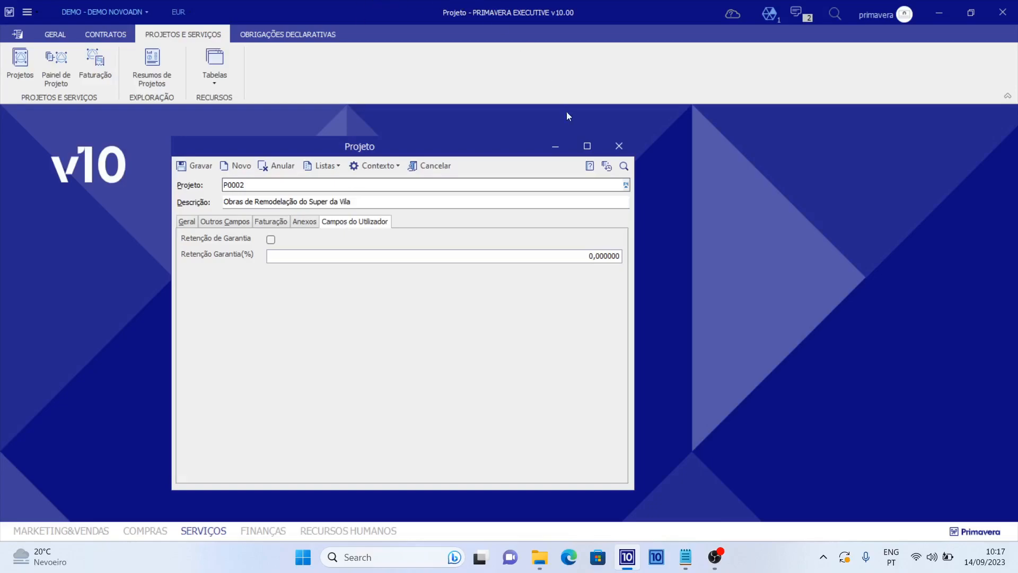
{"action": "left_click", "coordinate": [606, 152]}
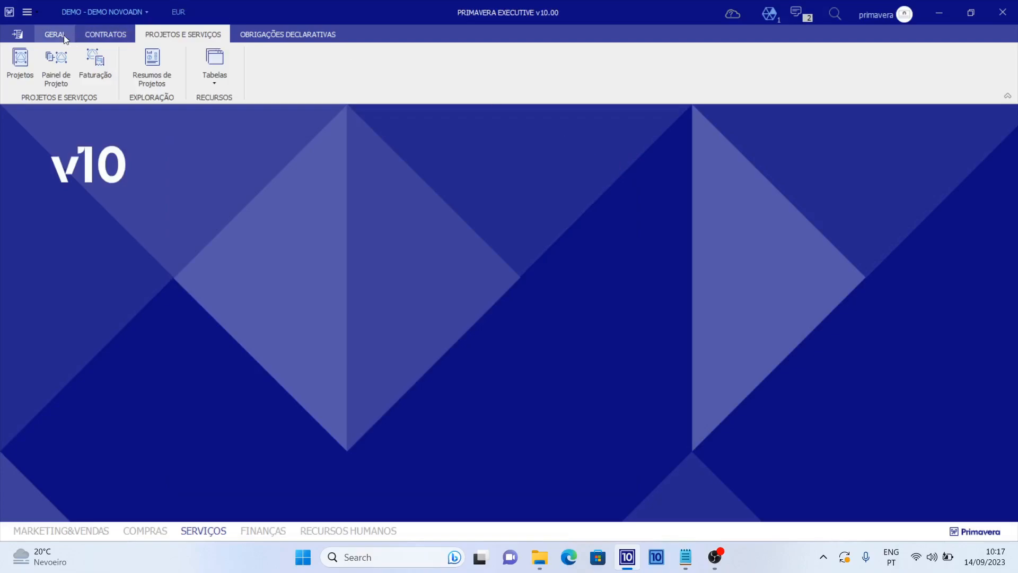
Step: Check the project analytical class of sales document type FA in the Marketing & Vendas area, and close its definition
{"action": "left_click", "coordinate": [37, 531]}
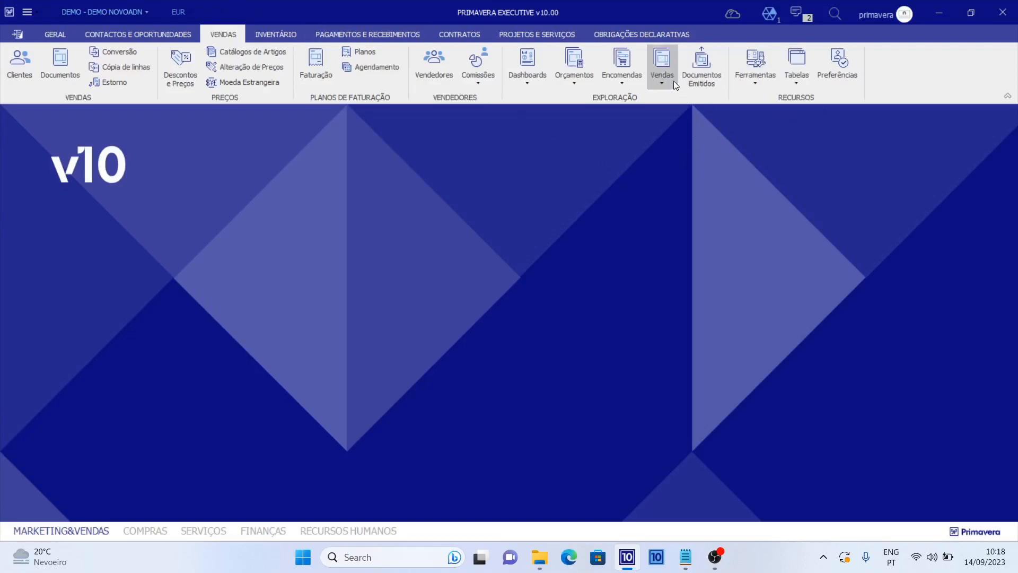
{"action": "left_click", "coordinate": [785, 67]}
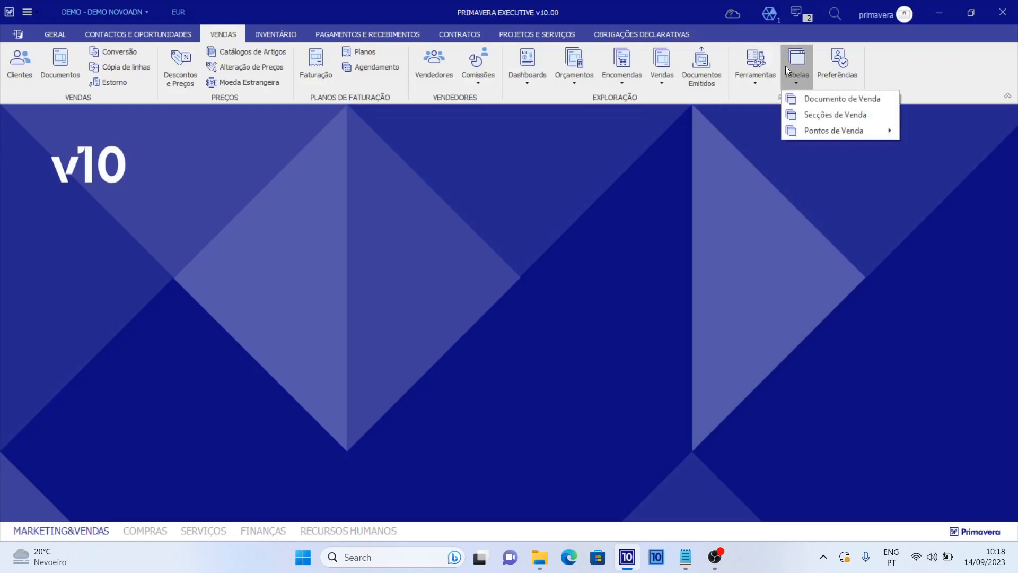
{"action": "left_click", "coordinate": [806, 94]}
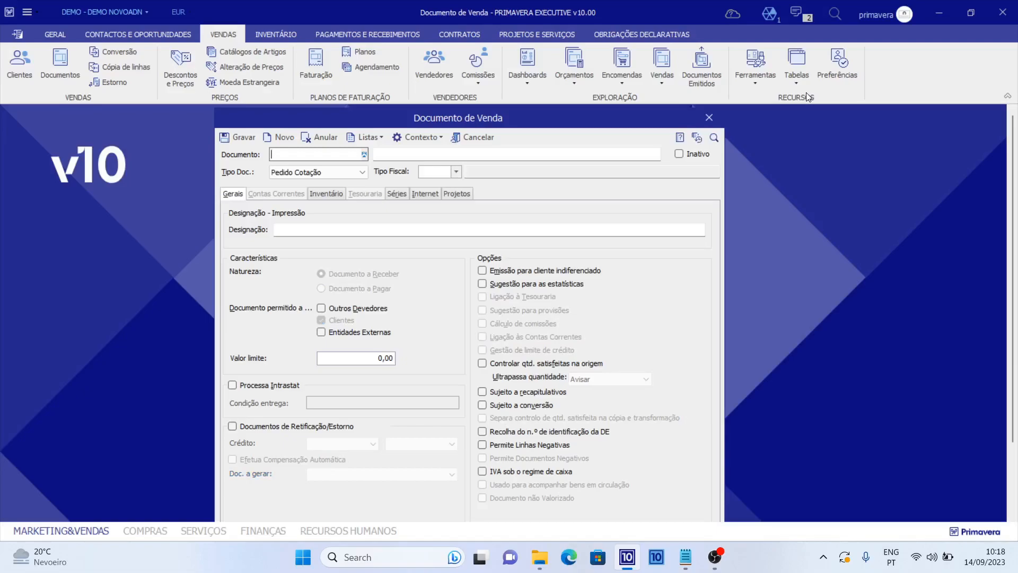
{"action": "type", "text": "FA"}
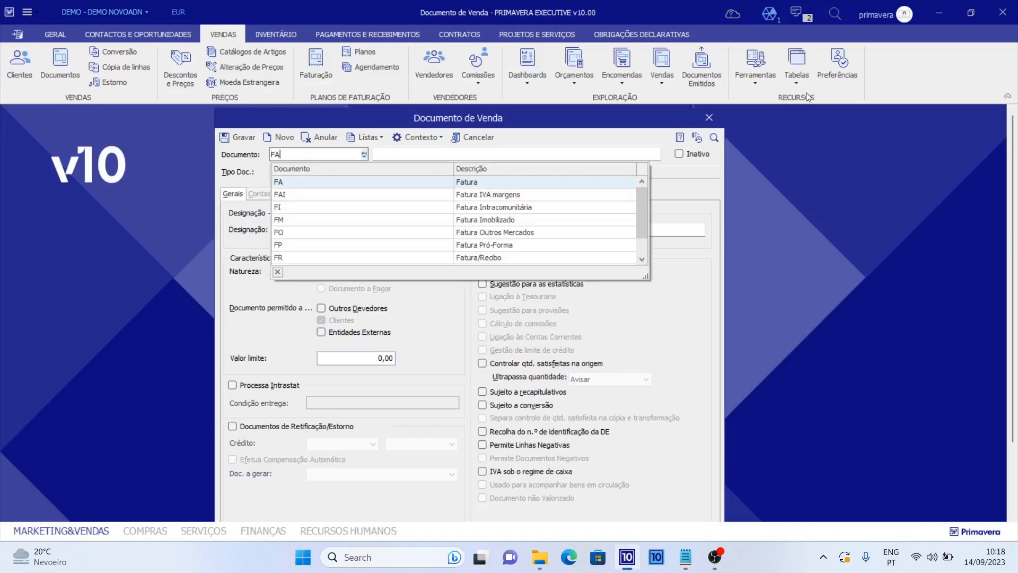
{"action": "key", "text": "Tab"}
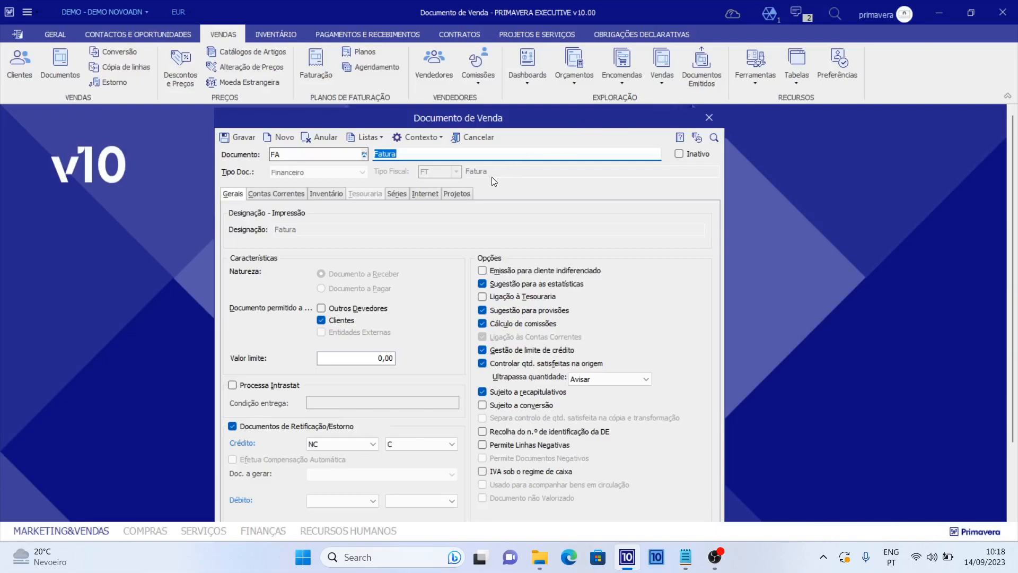
{"action": "left_click", "coordinate": [461, 193]}
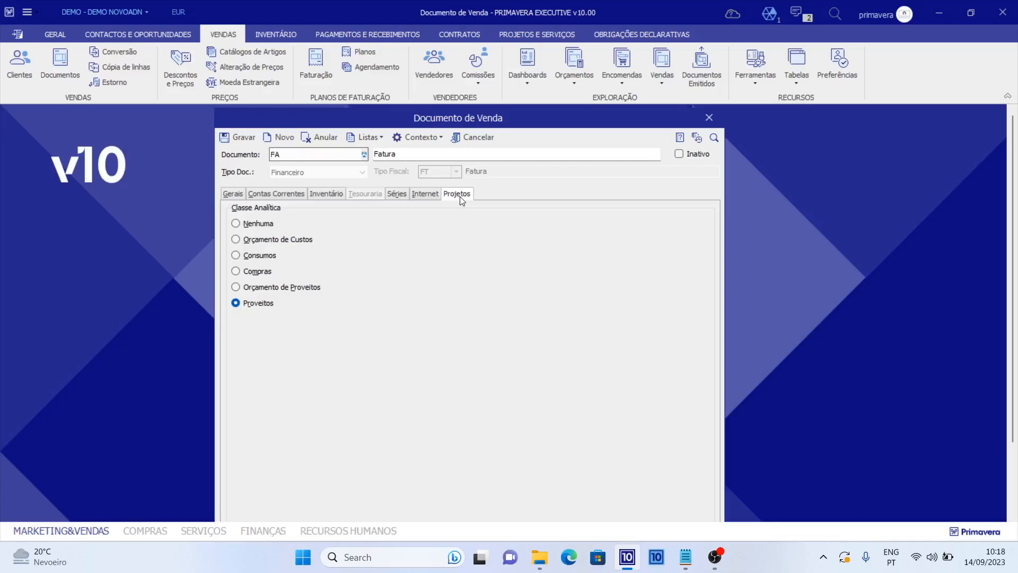
{"action": "left_click", "coordinate": [709, 117]}
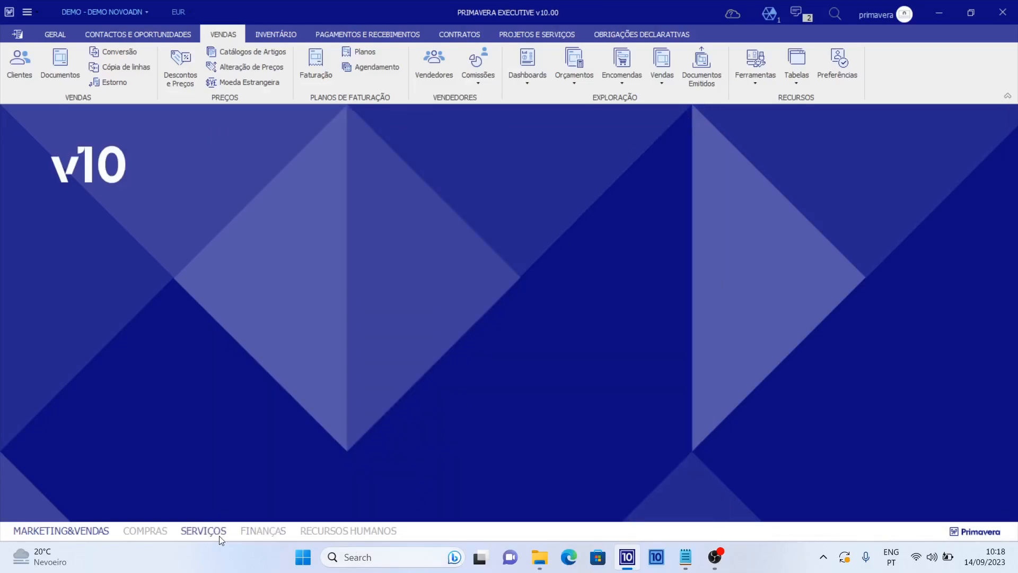
Step: Check the project analytical class of purchase document type VFA in the Compras area, and close its definition
{"action": "left_click", "coordinate": [145, 531]}
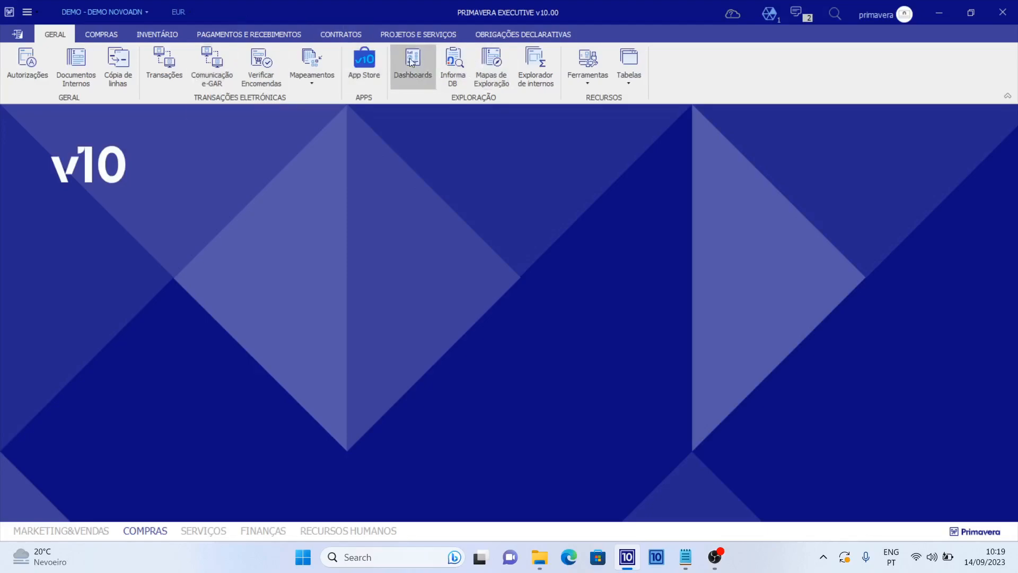
{"action": "left_click", "coordinate": [110, 30]}
{"action": "left_click", "coordinate": [751, 60]}
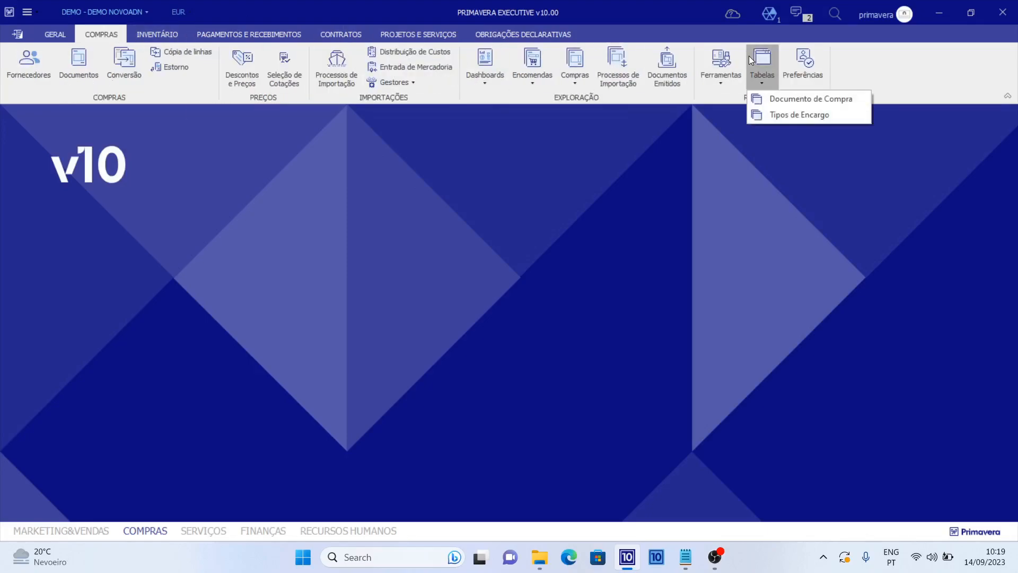
{"action": "left_click", "coordinate": [774, 94]}
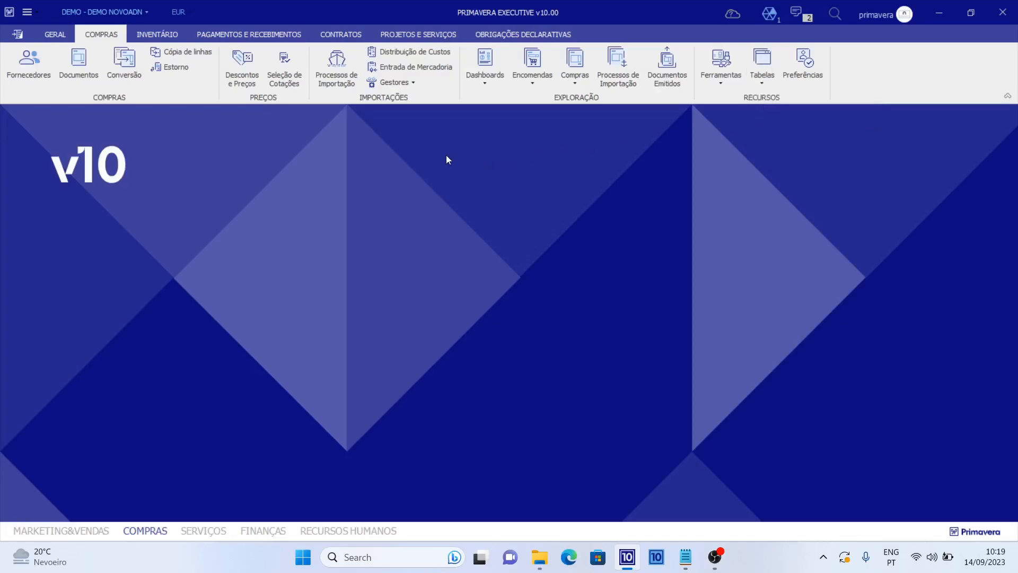
{"action": "type", "text": "VFA"}
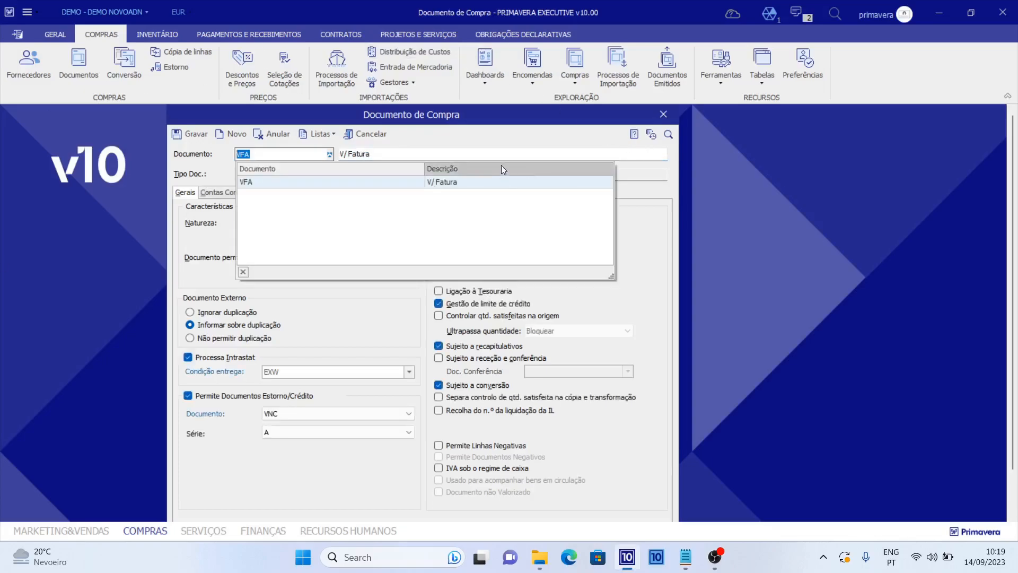
{"action": "left_click", "coordinate": [511, 150]}
{"action": "left_click", "coordinate": [418, 195]}
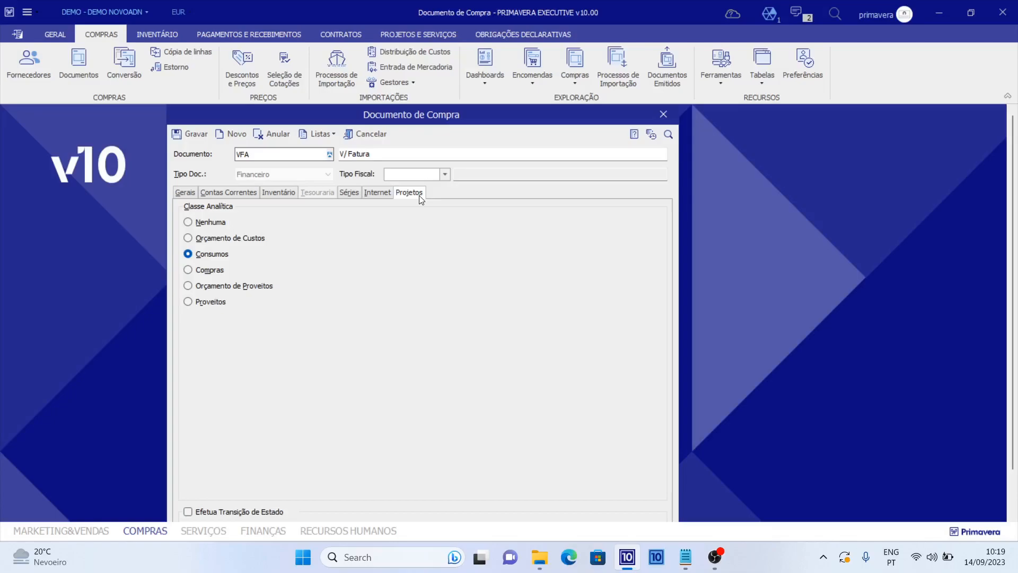
{"action": "left_click", "coordinate": [657, 120]}
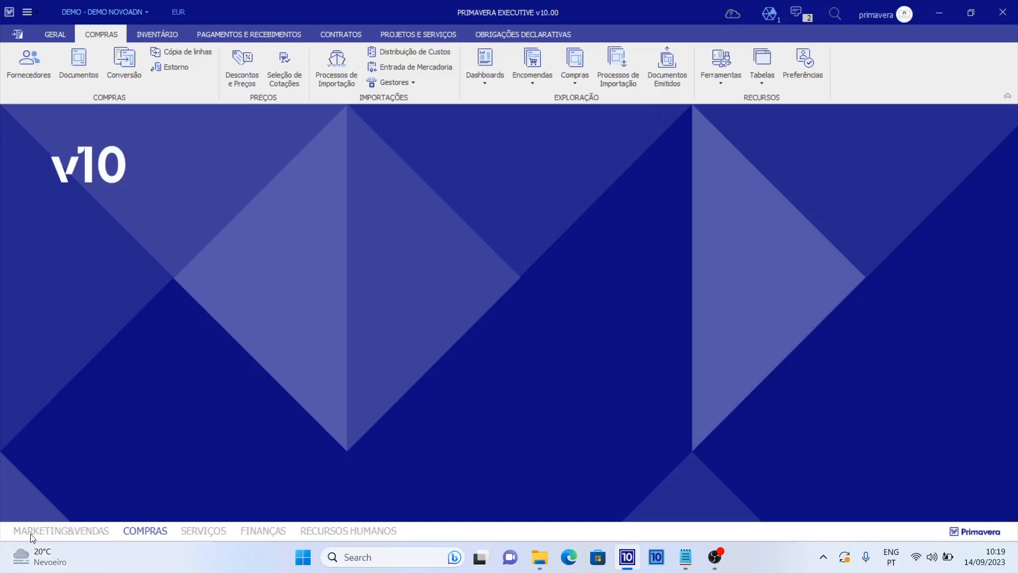
Step: Start an internal document of type OC, check that type's project analytical class, and close the type definition
{"action": "left_click", "coordinate": [61, 32]}
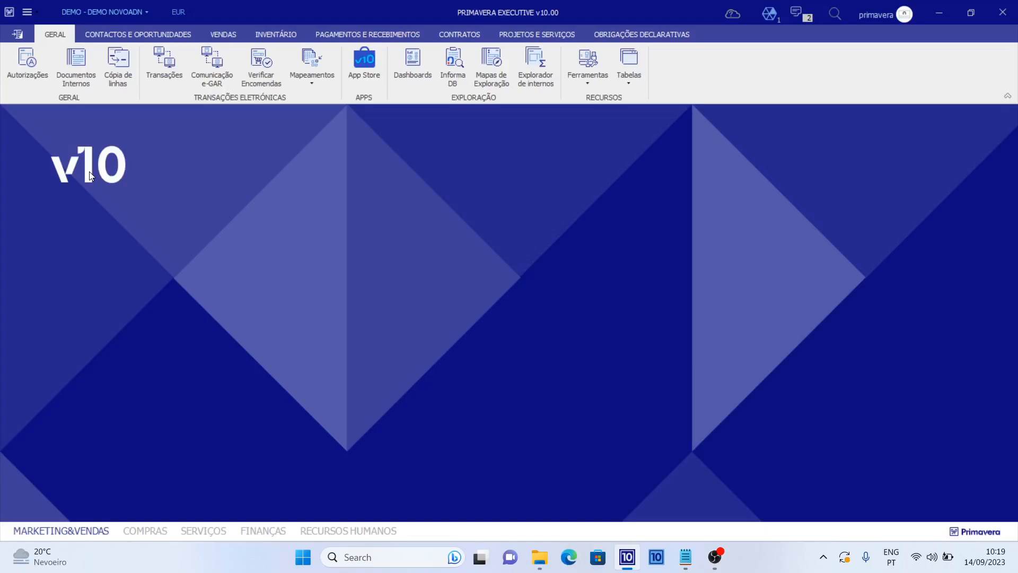
{"action": "left_click", "coordinate": [80, 73]}
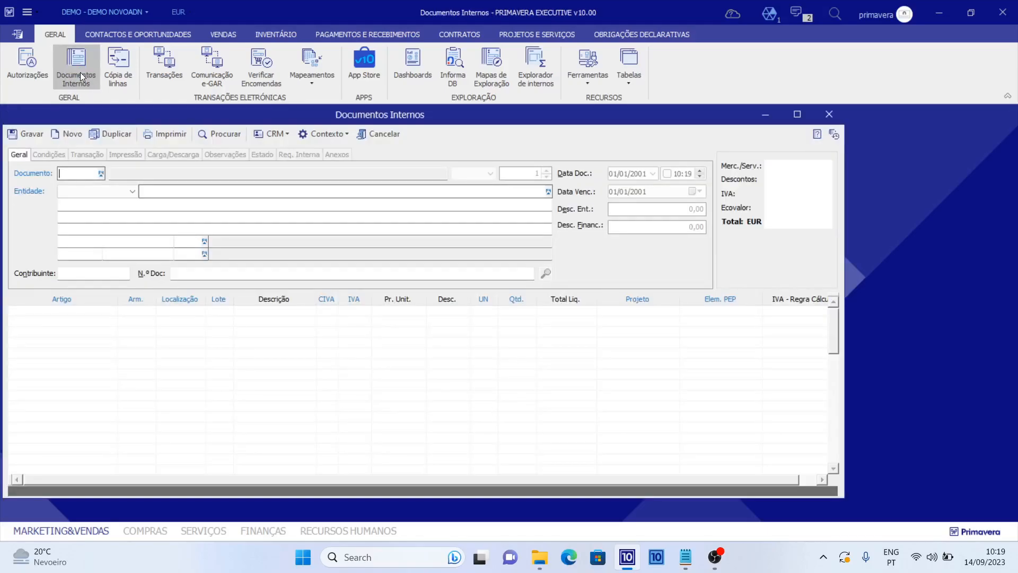
{"action": "type", "text": "OC"}
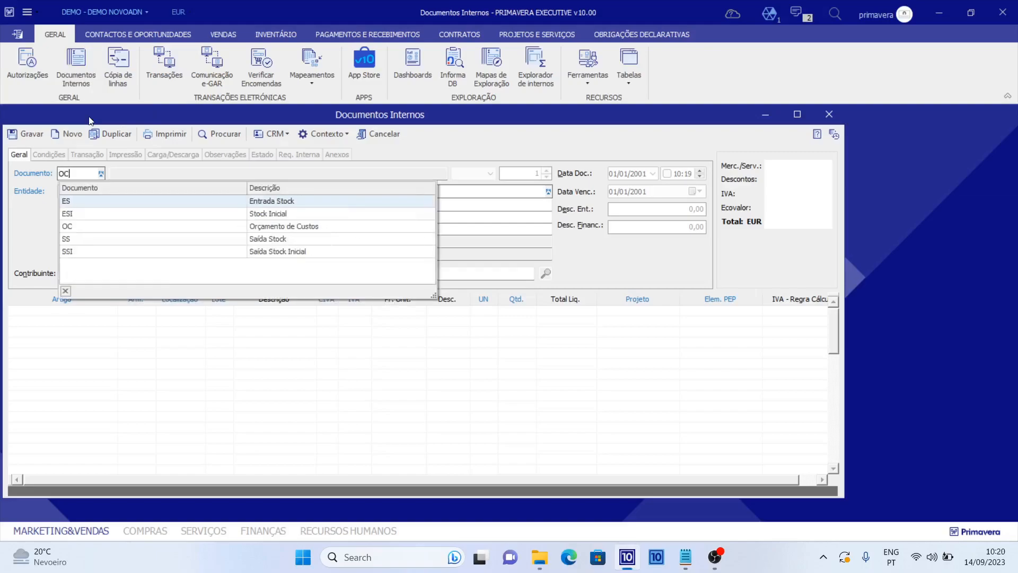
{"action": "key", "text": "Tab"}
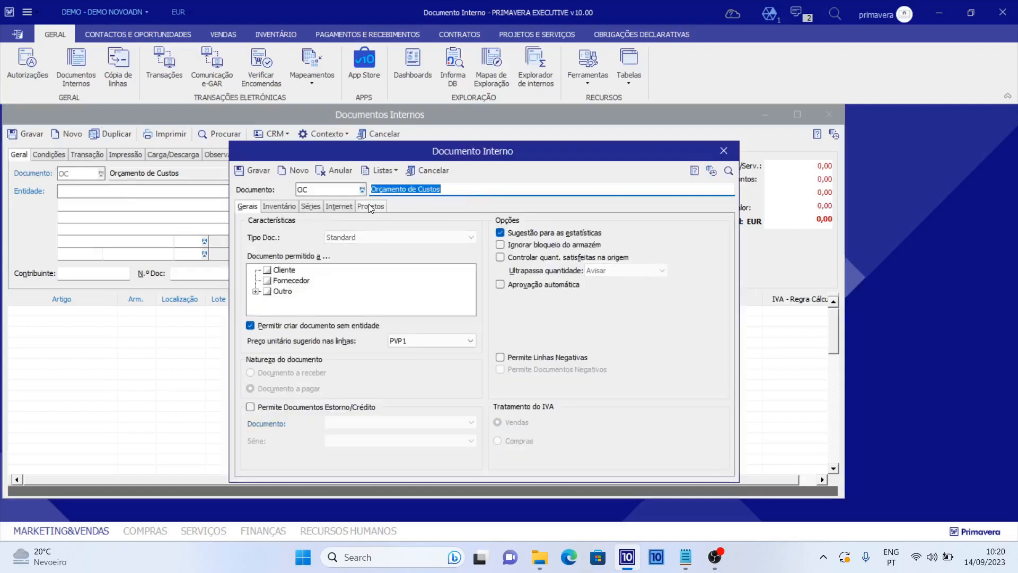
{"action": "left_click", "coordinate": [370, 207]}
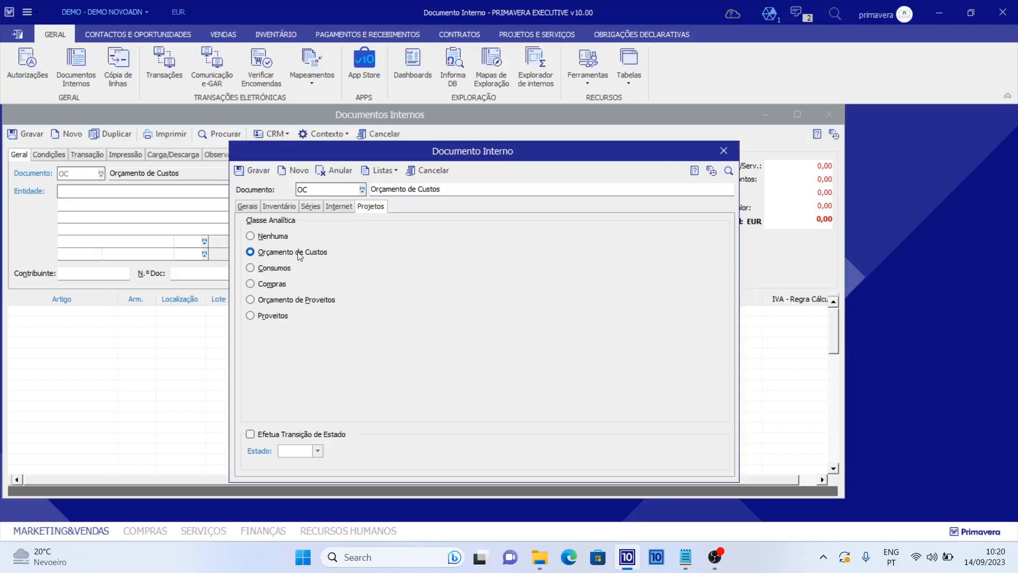
{"action": "left_click", "coordinate": [723, 151]}
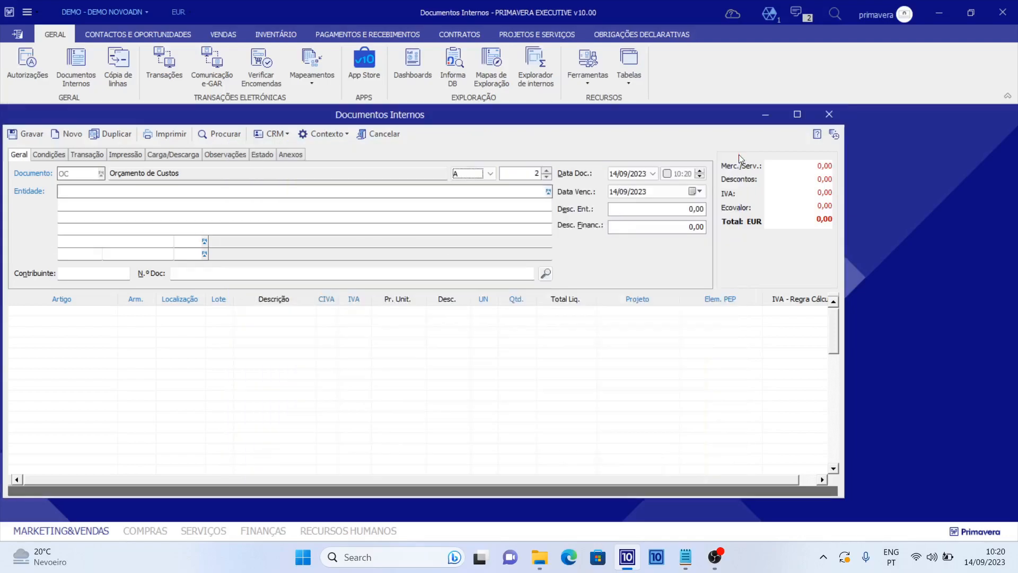
Step: Display the existing cost budget OC number 1 and the revenue budget OP number 1 of series A
{"action": "left_click", "coordinate": [455, 194]}
{"action": "left_click", "coordinate": [546, 177]}
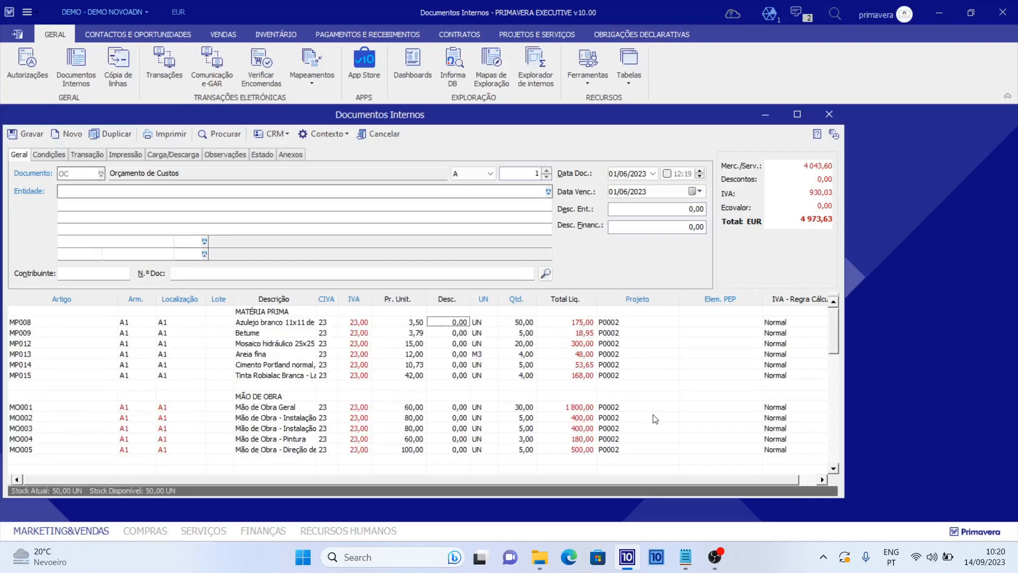
{"action": "left_click", "coordinate": [78, 174]}
{"action": "left_click", "coordinate": [68, 134]}
{"action": "type", "text": "OP"}
{"action": "key", "text": "Tab"}
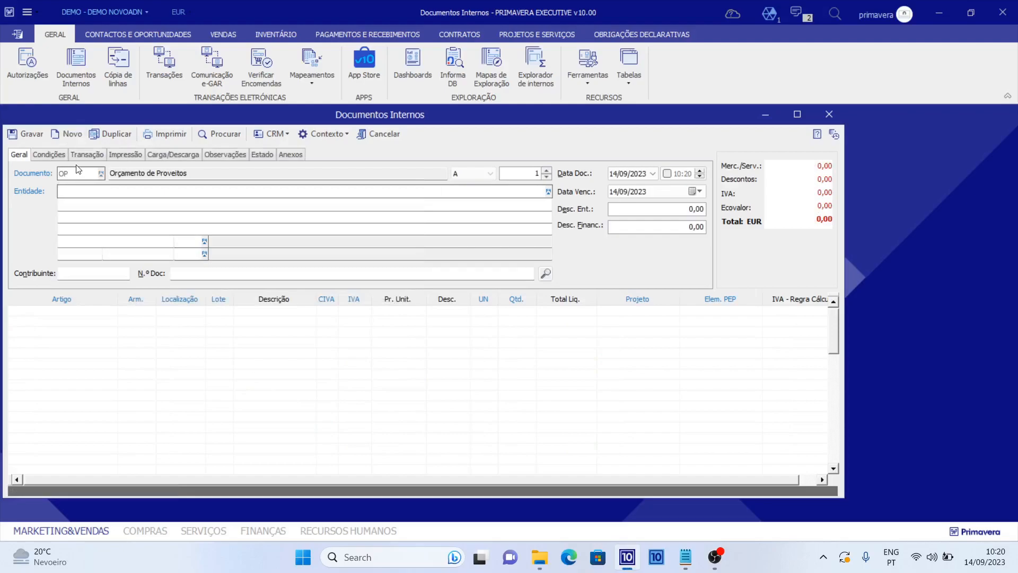
{"action": "left_click", "coordinate": [548, 176]}
{"action": "left_click", "coordinate": [479, 335]}
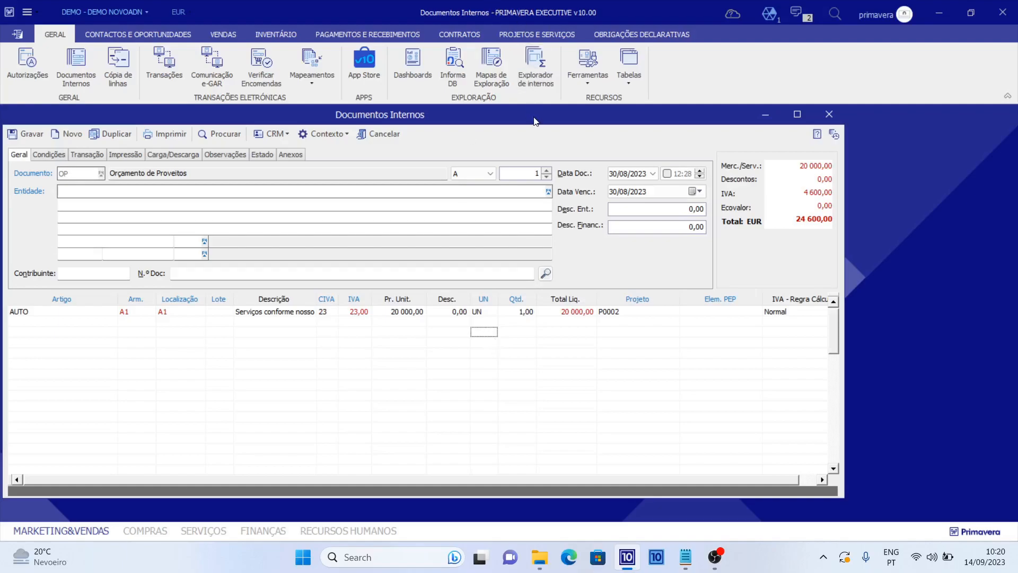
Step: Open the item record of article AUTO from the revenue budget's line
{"action": "left_click_drag", "start_coordinate": [586, 122], "coordinate": [598, 142]}
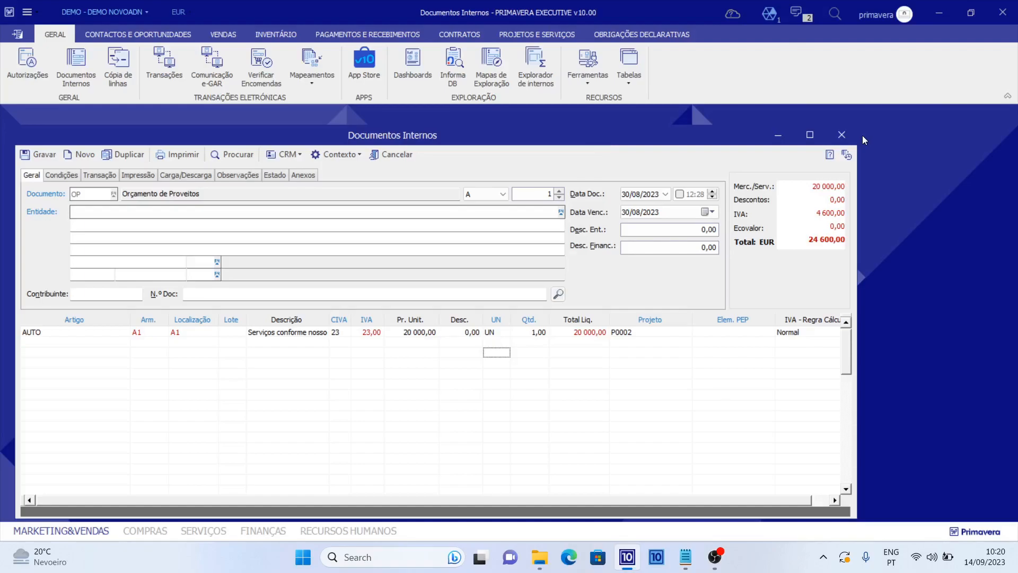
{"action": "left_click", "coordinate": [62, 334]}
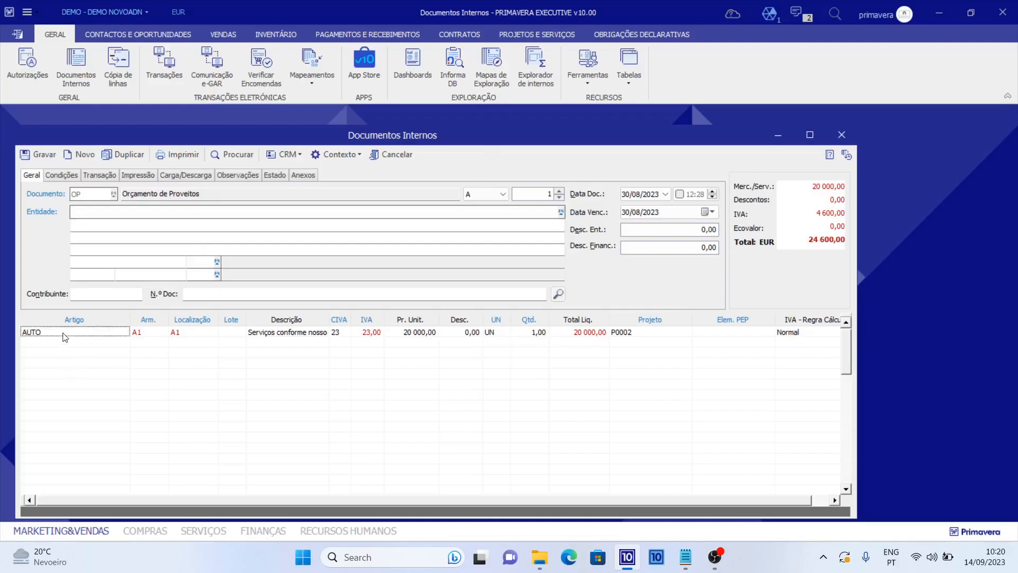
{"action": "right_click", "coordinate": [63, 337]}
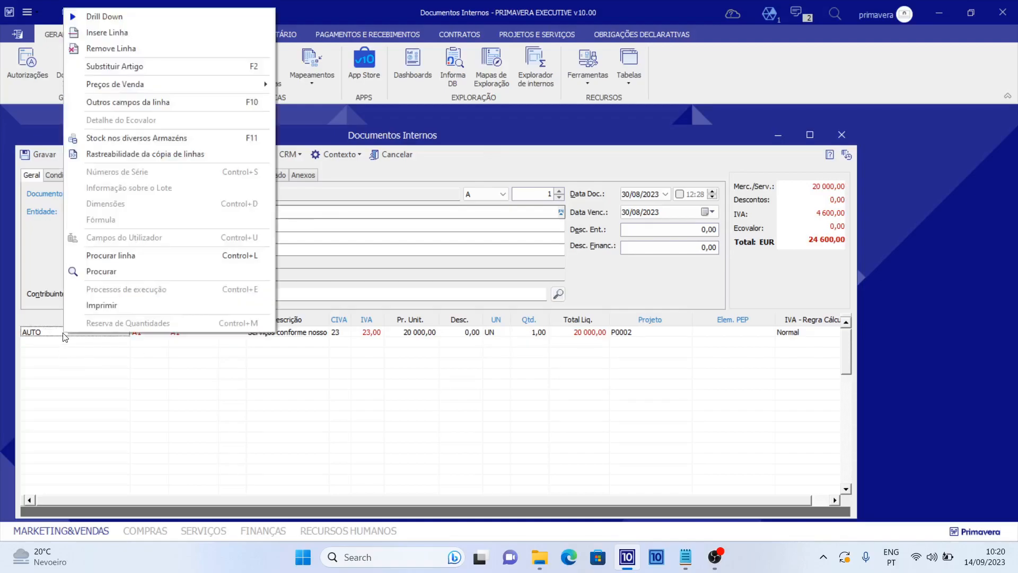
{"action": "left_click", "coordinate": [81, 13]}
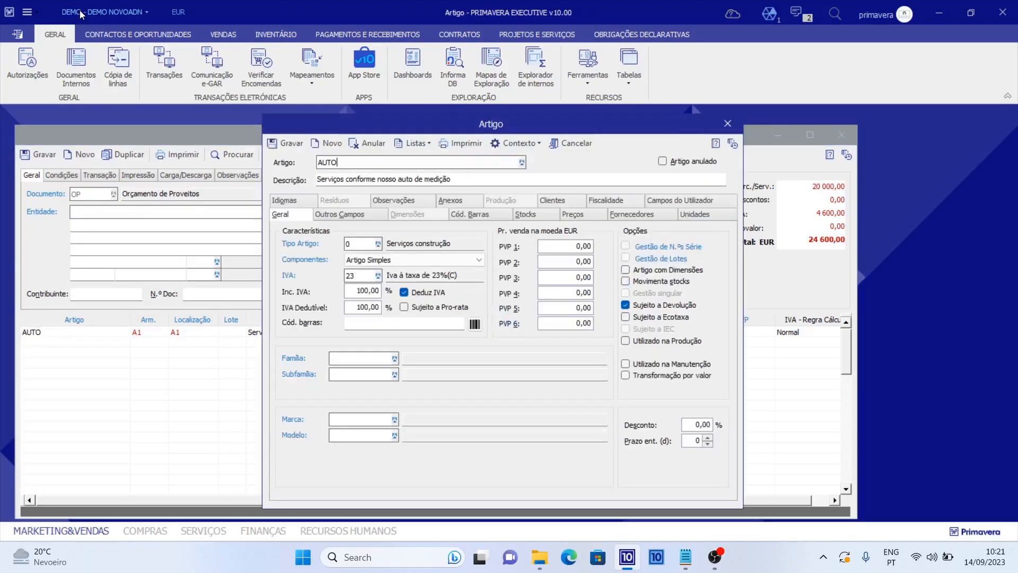
{"action": "key", "text": "Tab"}
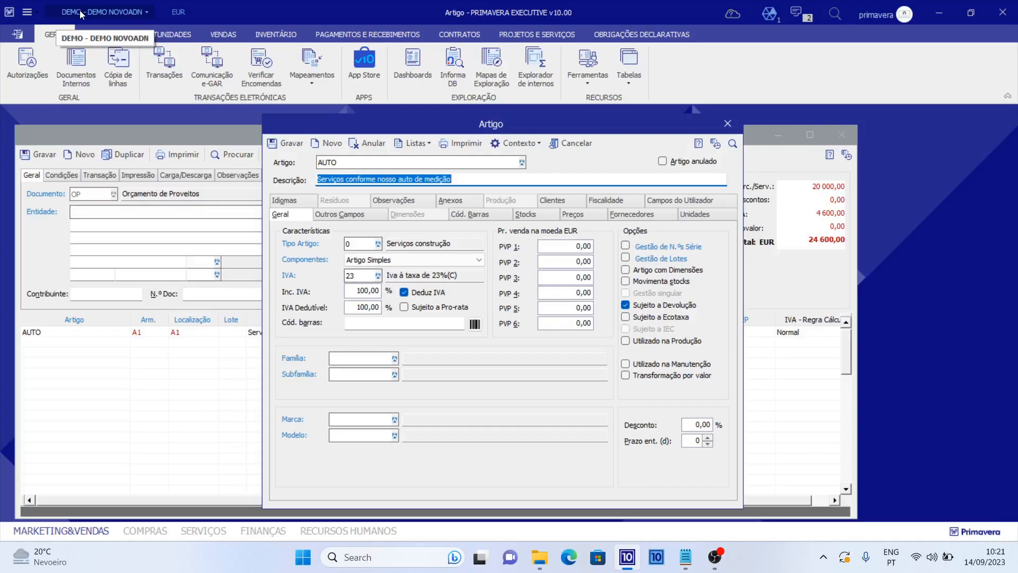
Step: Check the definition of item type 0 used by article AUTO, and close the item type, revenue budget and item record
{"action": "left_click", "coordinate": [357, 244]}
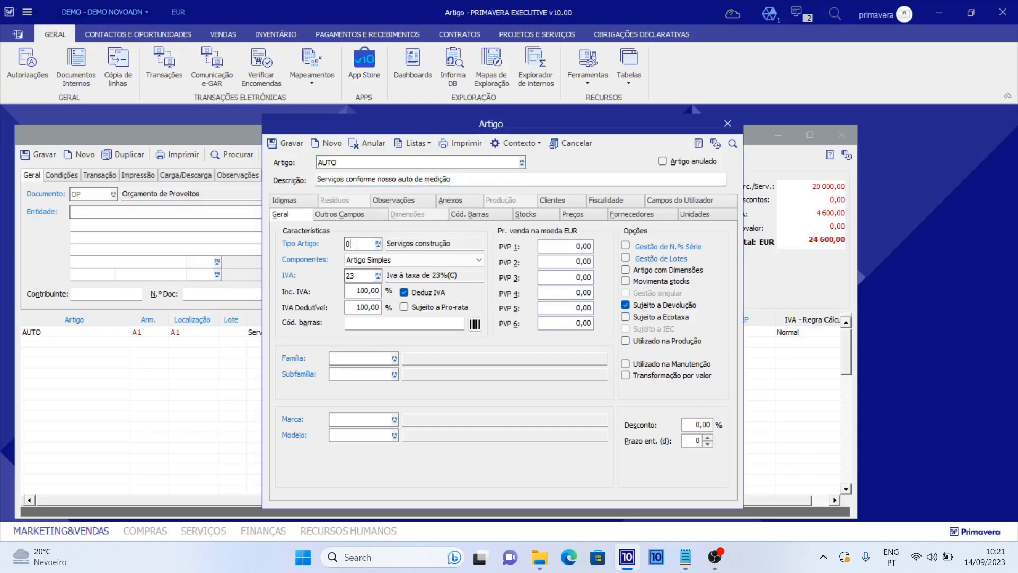
{"action": "left_click", "coordinate": [301, 244]}
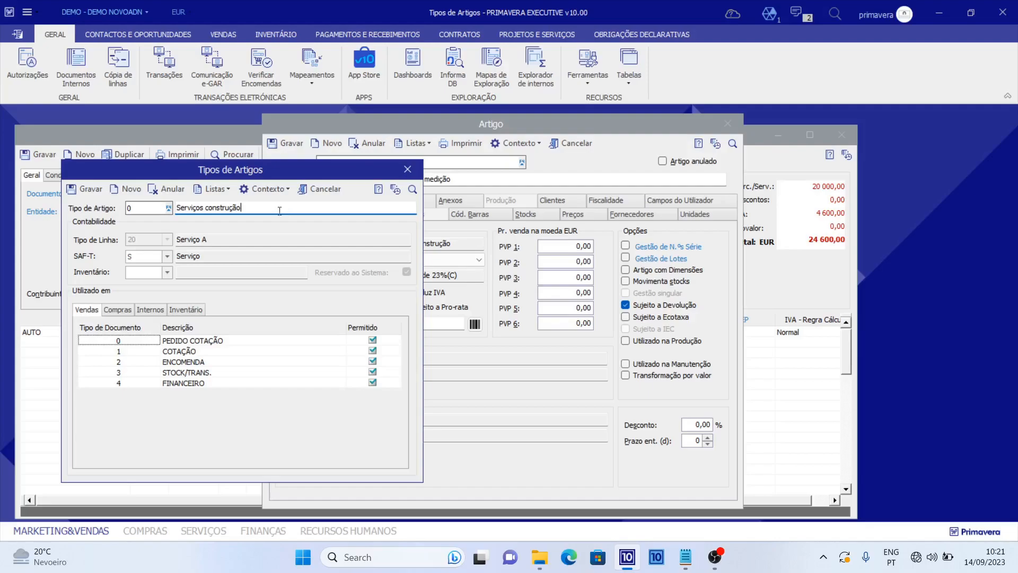
{"action": "left_click", "coordinate": [139, 206]}
{"action": "left_click", "coordinate": [407, 169]}
{"action": "left_click", "coordinate": [286, 143]}
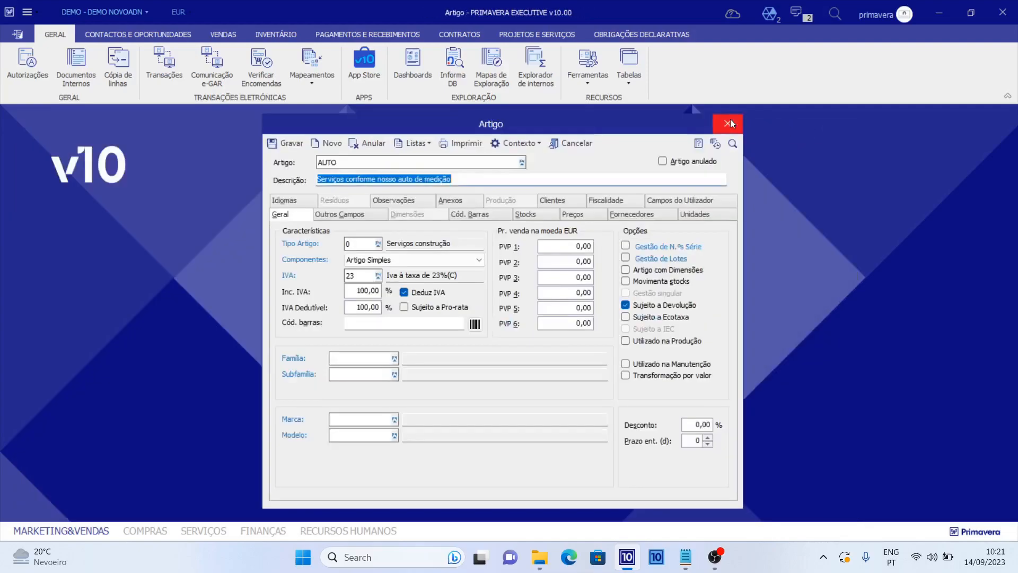
{"action": "left_click", "coordinate": [728, 123]}
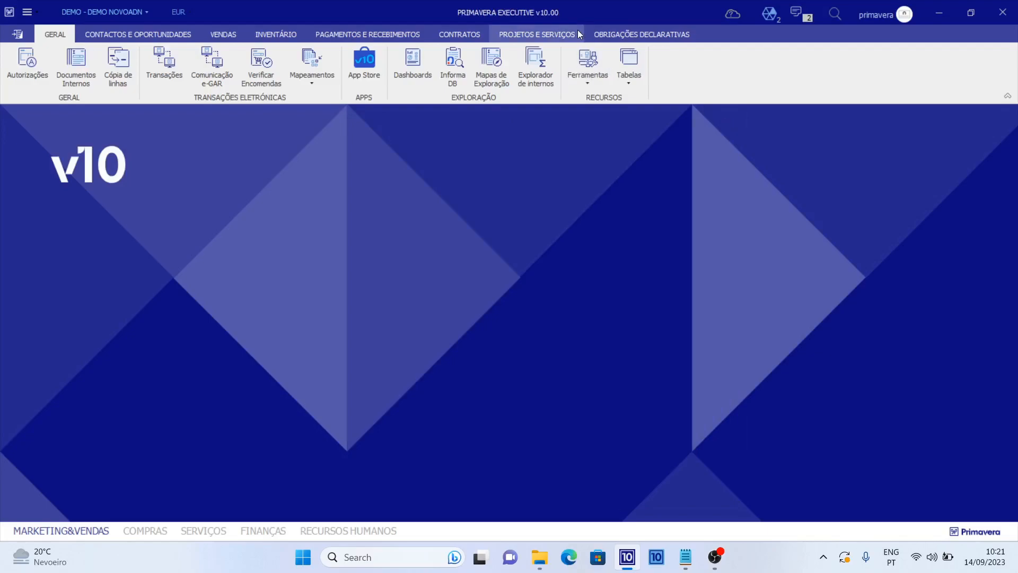
Step: Open the project panel from the Serviços area and load project P0002
{"action": "left_click", "coordinate": [202, 530]}
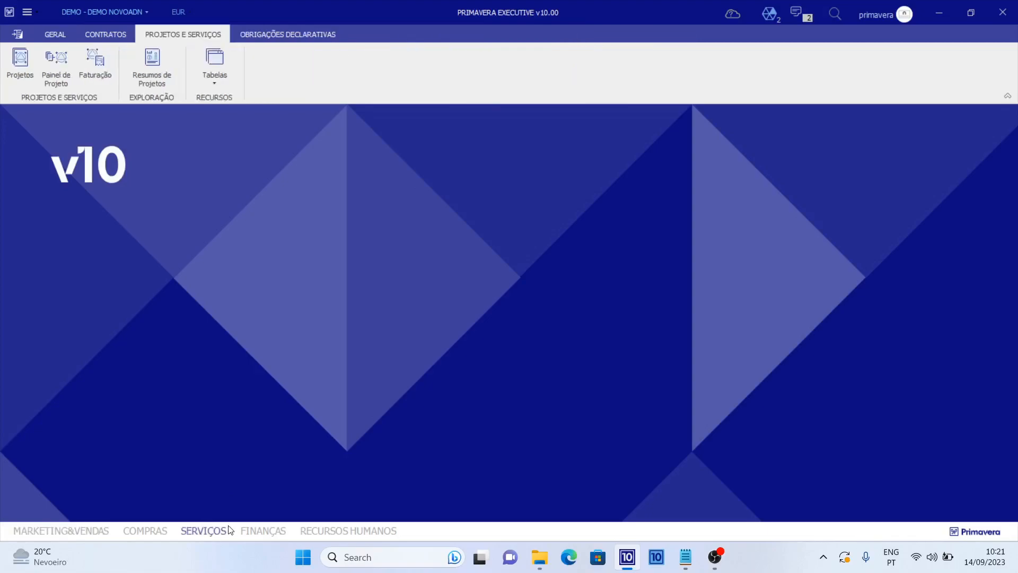
{"action": "left_click", "coordinate": [57, 64]}
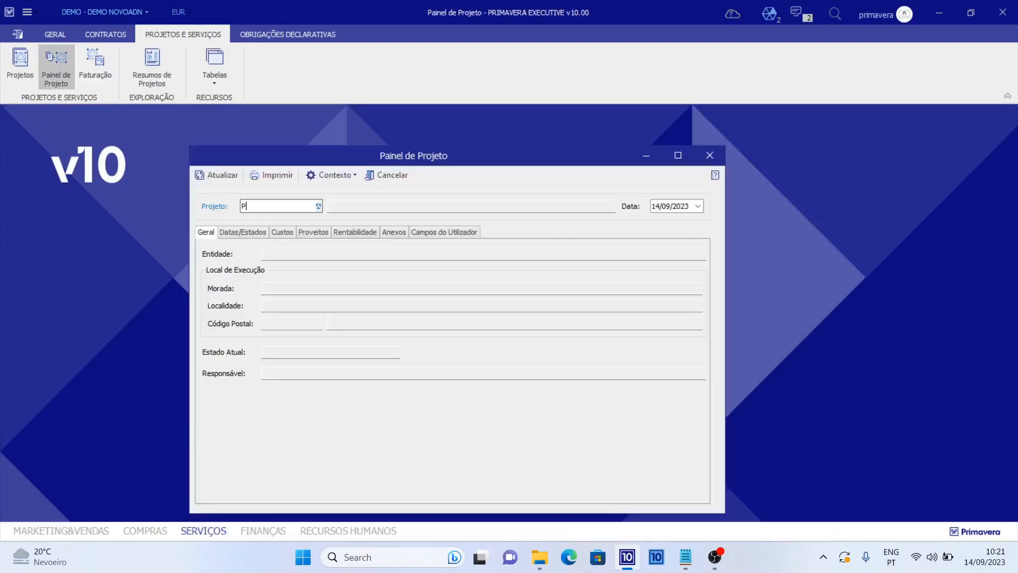
{"action": "type", "text": "P000"}
{"action": "key", "text": "Return"}
{"action": "key", "text": "Tab"}
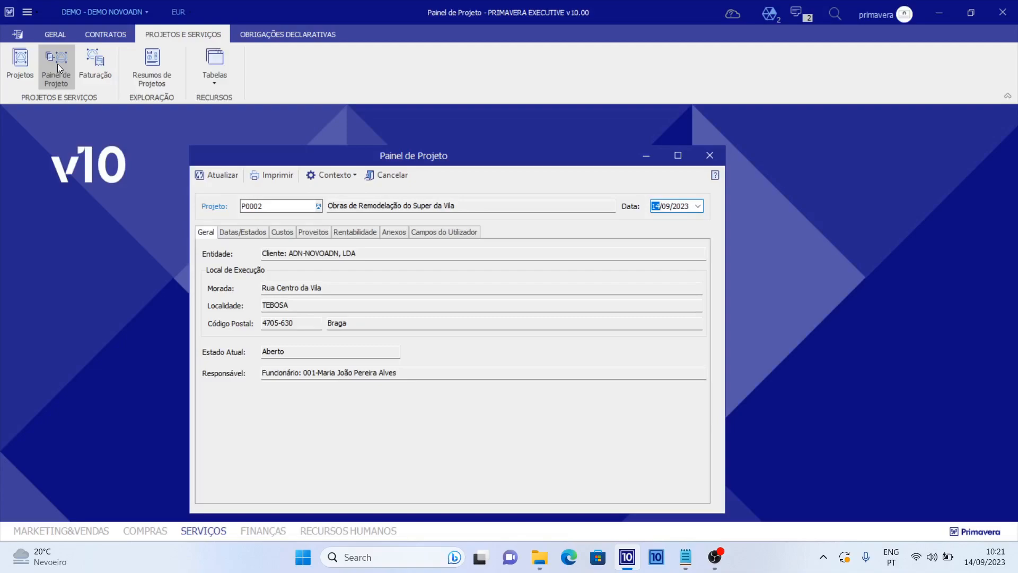
Step: Display the project's costs and expand the Mão de Obra and Matéria Prima natures into their articles
{"action": "left_click", "coordinate": [278, 231]}
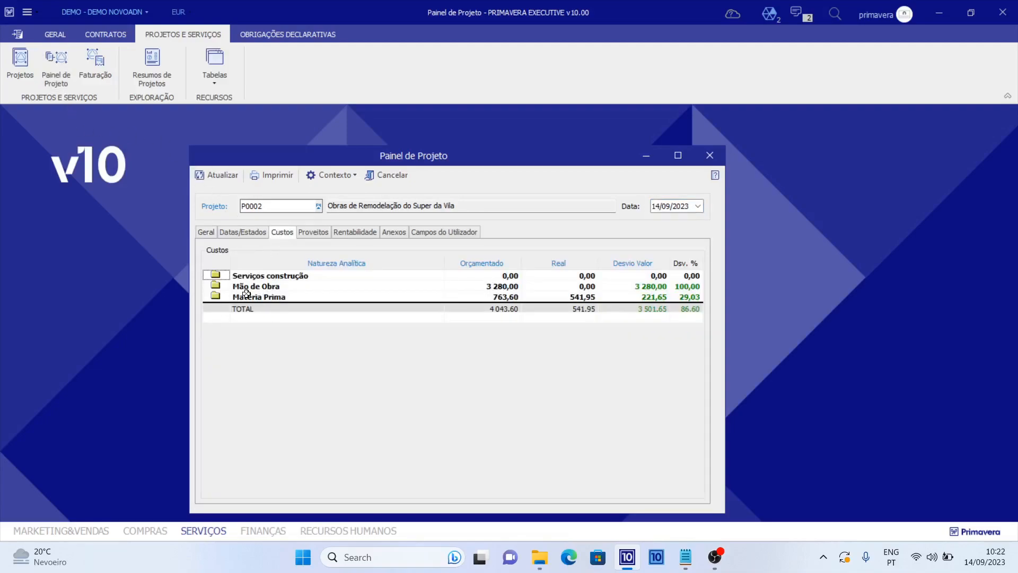
{"action": "left_click", "coordinate": [255, 279]}
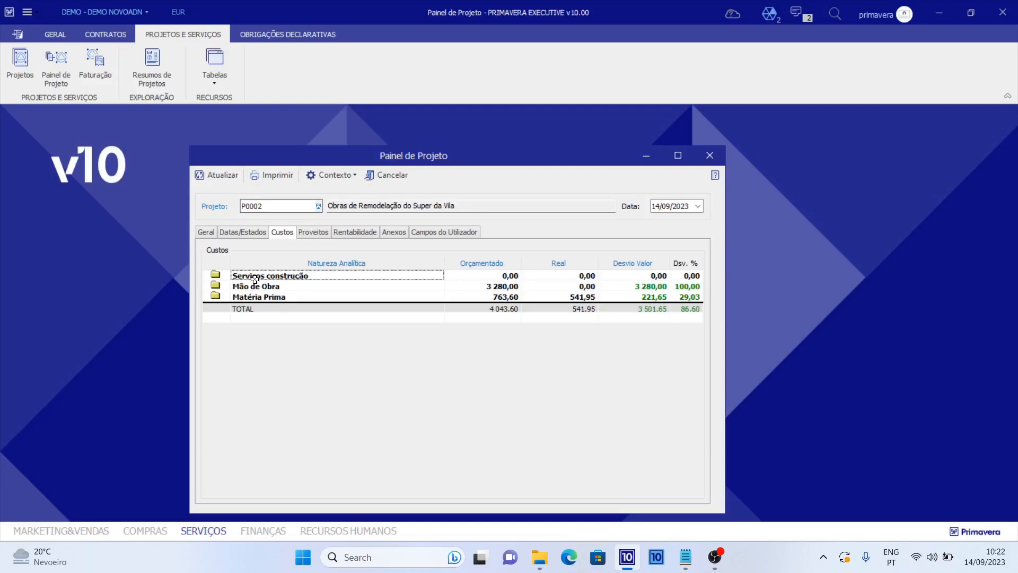
{"action": "left_click", "coordinate": [254, 287]}
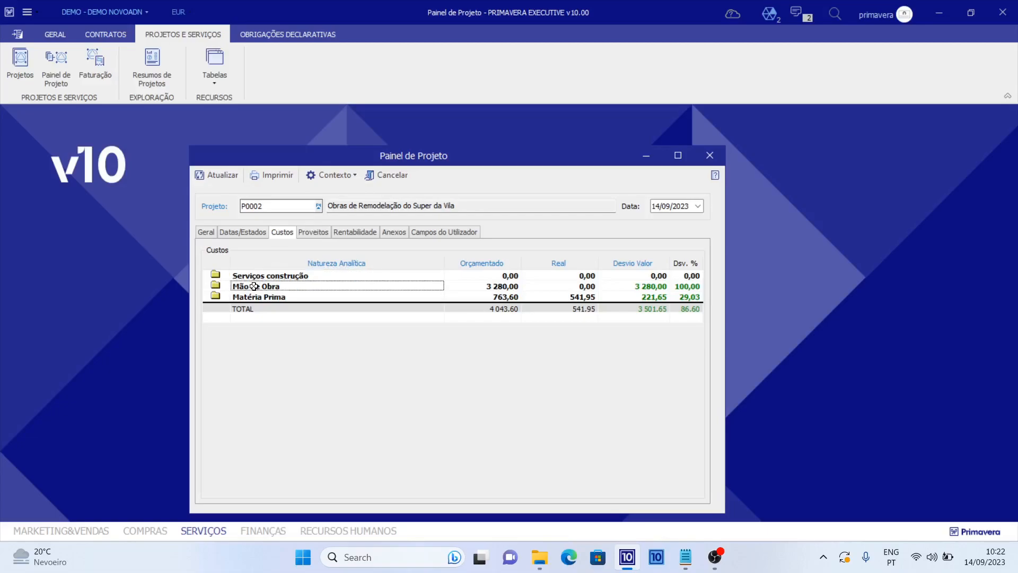
{"action": "double_click", "coordinate": [254, 286]}
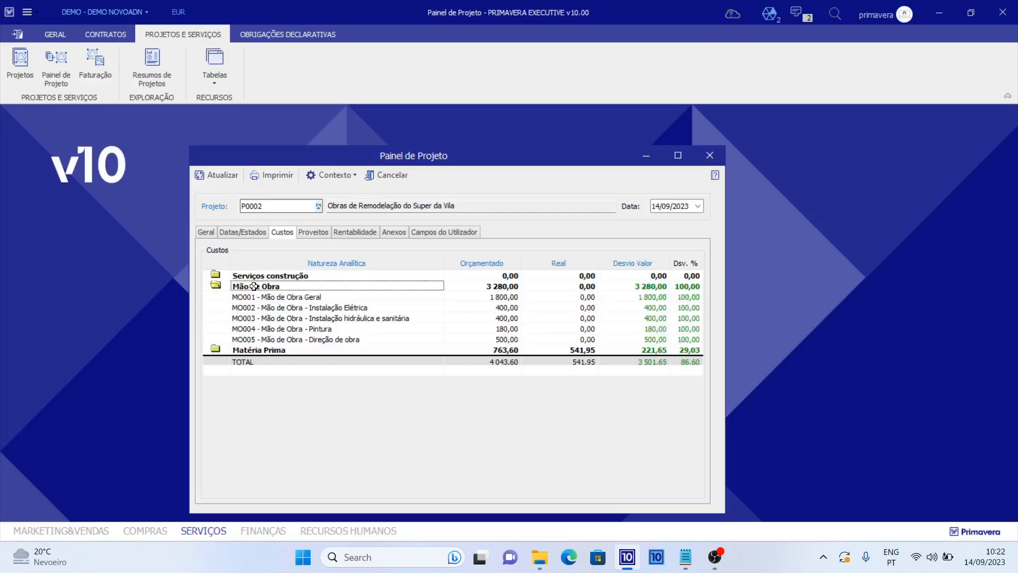
{"action": "double_click", "coordinate": [244, 351]}
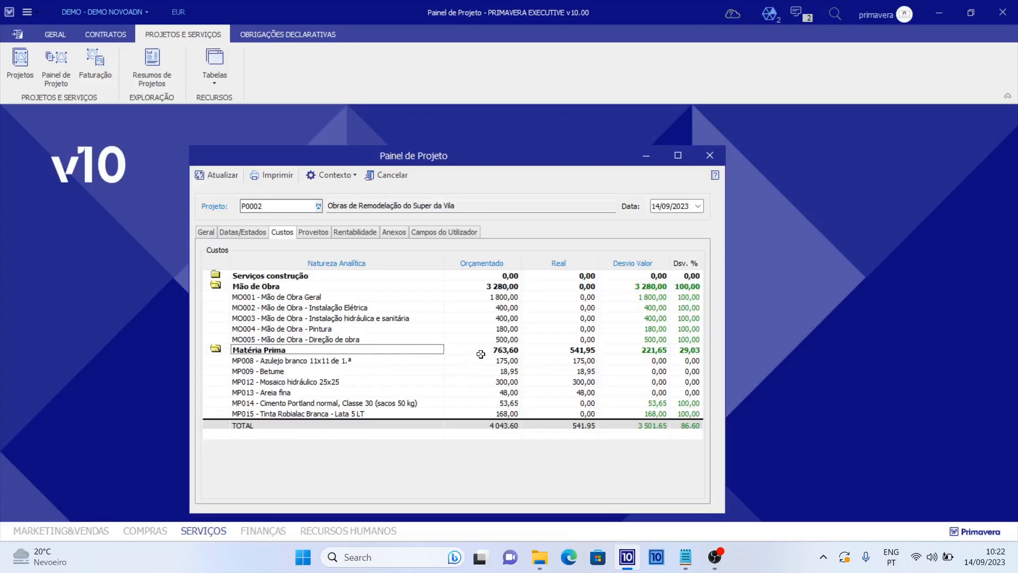
Step: Drill down into the budgeted cost of Matéria Prima, review its source documents through the value column, and close the list
{"action": "left_click", "coordinate": [513, 349]}
{"action": "right_click", "coordinate": [514, 348]}
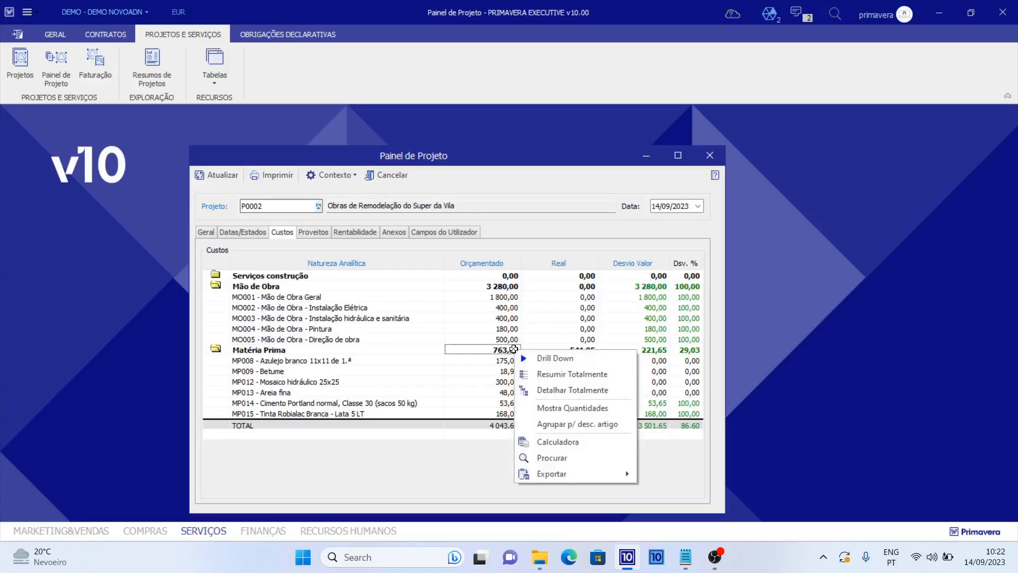
{"action": "left_click", "coordinate": [555, 361]}
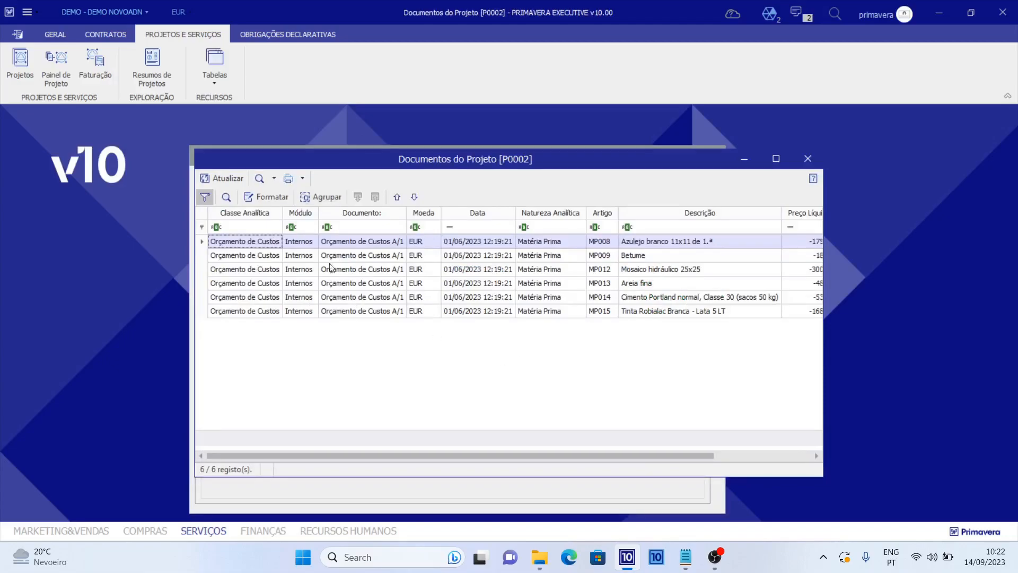
{"action": "left_click_drag", "start_coordinate": [601, 454], "coordinate": [740, 454]}
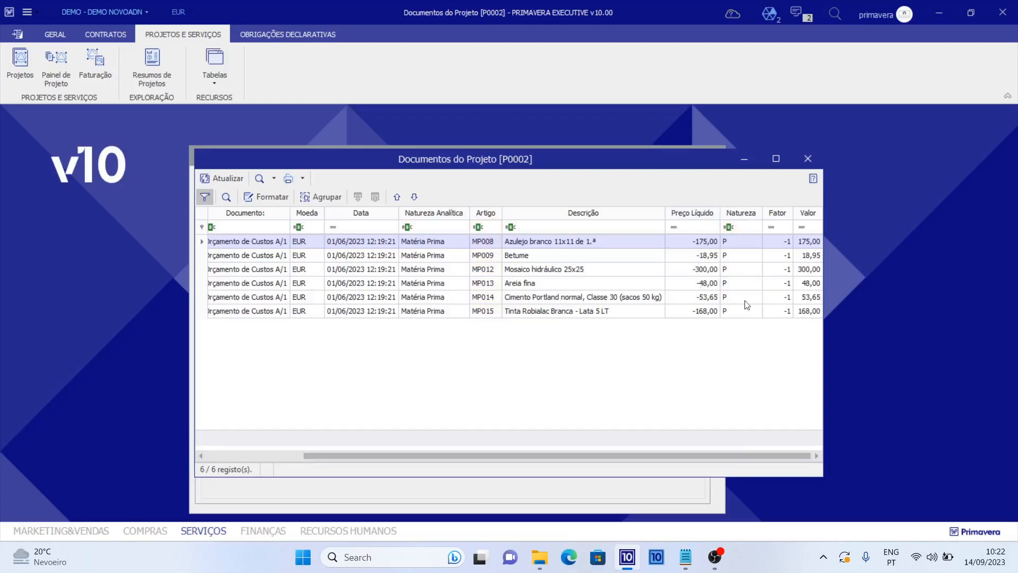
{"action": "left_click", "coordinate": [807, 158]}
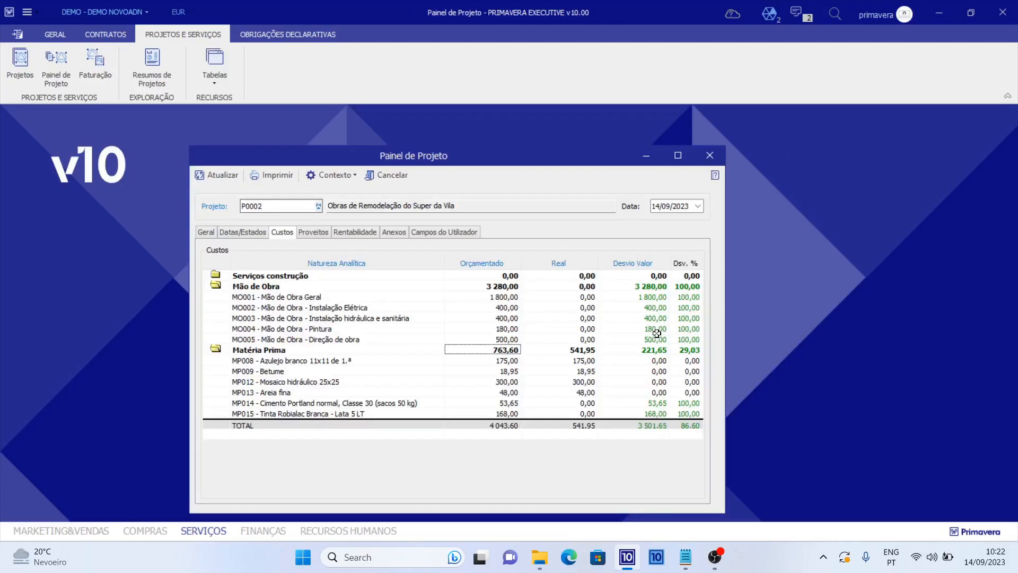
Step: Drill down into the actual cost of Matéria Prima to review its source documents, and close the list
{"action": "right_click", "coordinate": [577, 350]}
{"action": "left_click", "coordinate": [601, 361]}
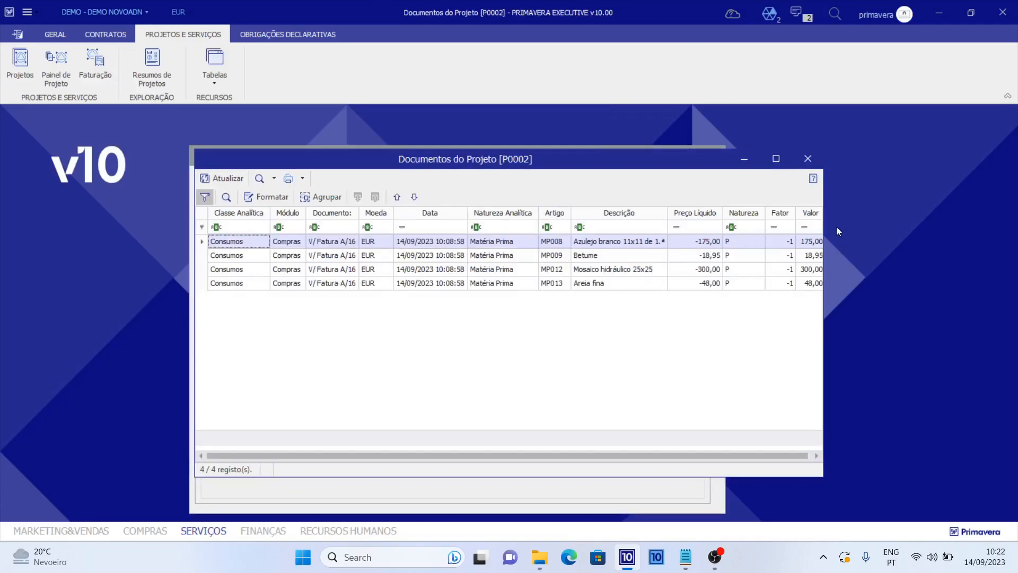
{"action": "left_click", "coordinate": [808, 159]}
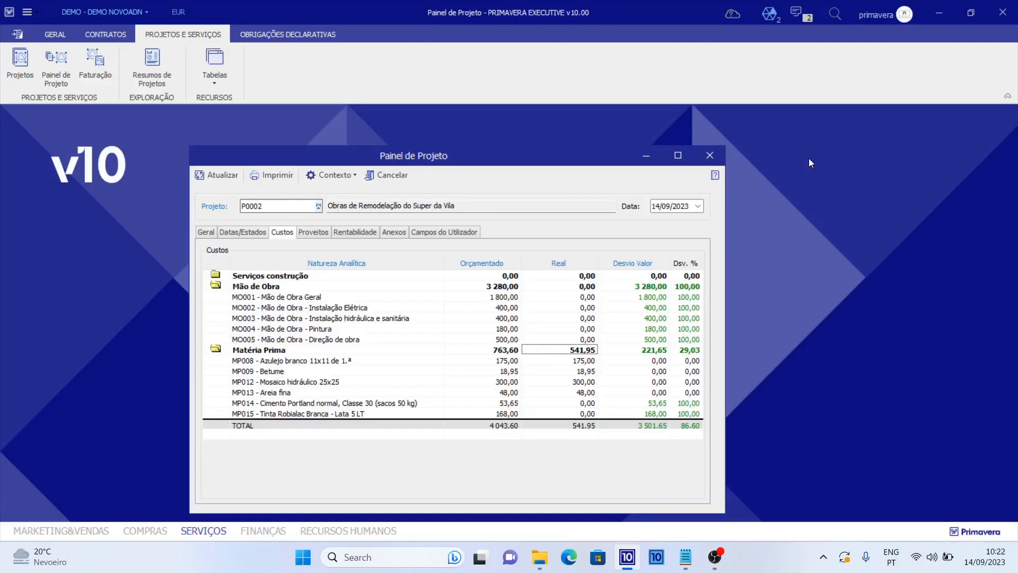
Step: Display the project's revenues and expand Serviços construção to compare article AUTO's budgeted and actual amounts
{"action": "left_click", "coordinate": [318, 232]}
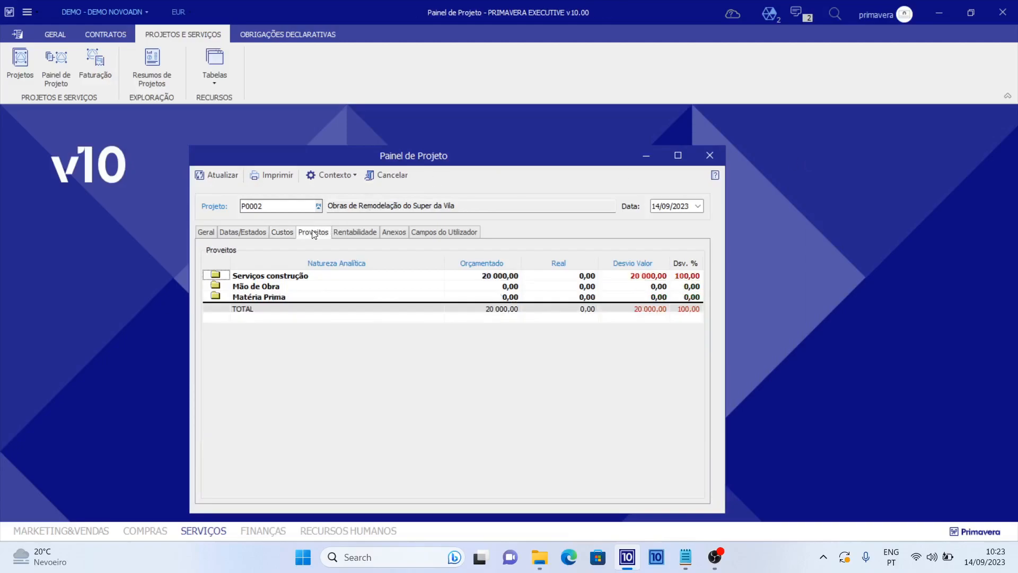
{"action": "double_click", "coordinate": [271, 276]}
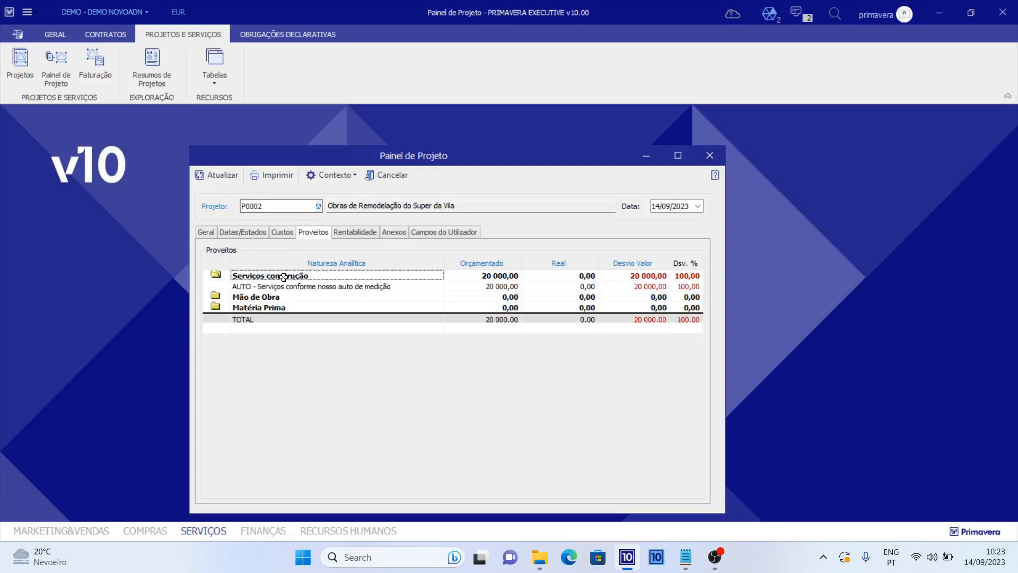
{"action": "left_click", "coordinate": [292, 287]}
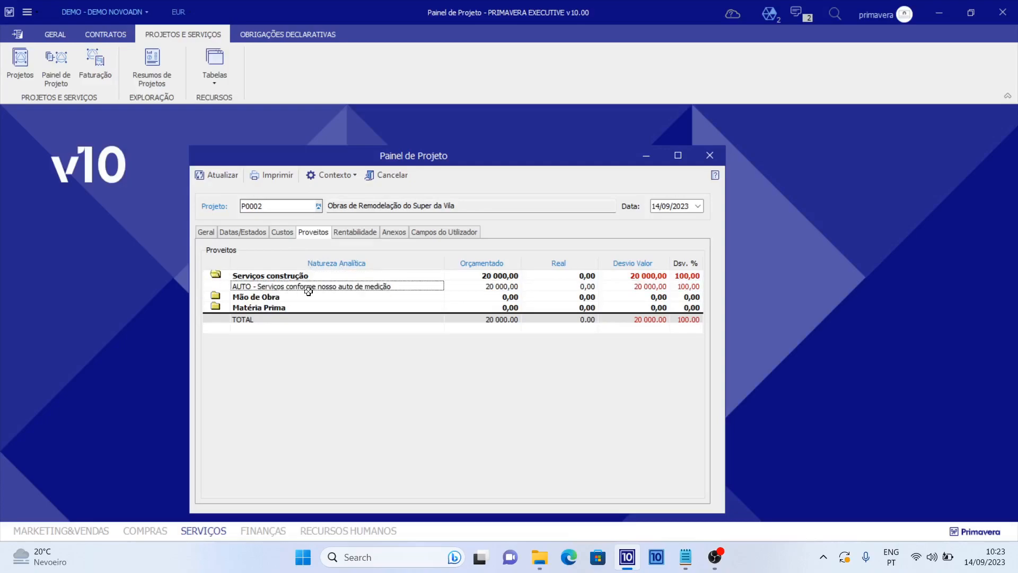
{"action": "left_click", "coordinate": [576, 287]}
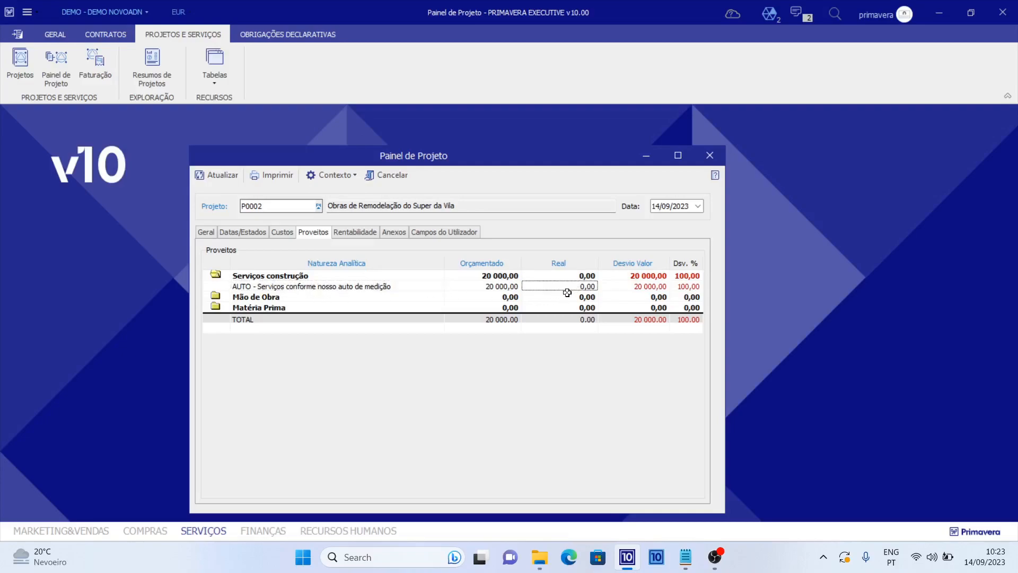
Step: Review the project's profitability with Mão de Obra and Matéria Prima expanded, and close the project panel
{"action": "left_click", "coordinate": [367, 229]}
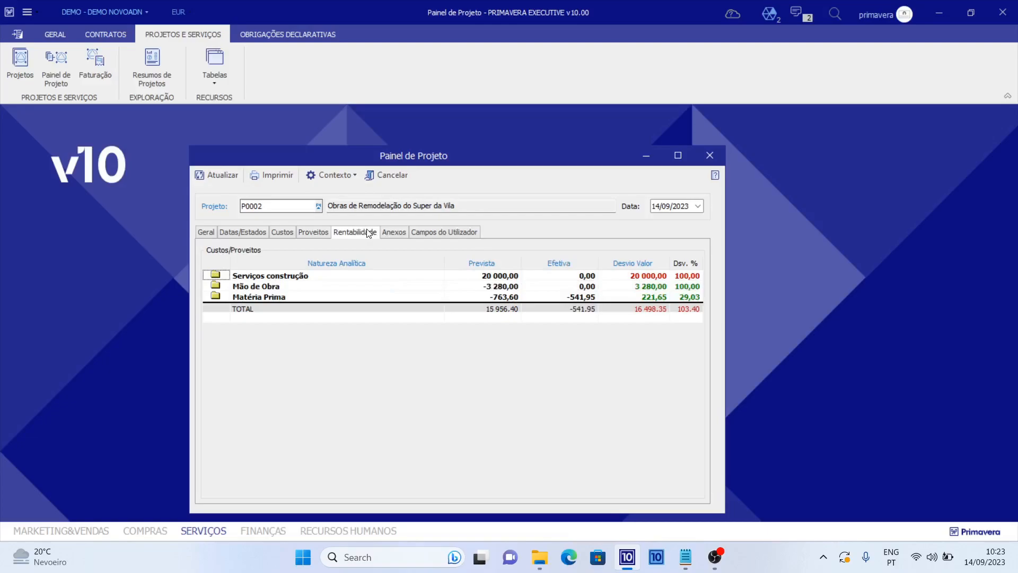
{"action": "double_click", "coordinate": [244, 287]}
{"action": "double_click", "coordinate": [259, 350]}
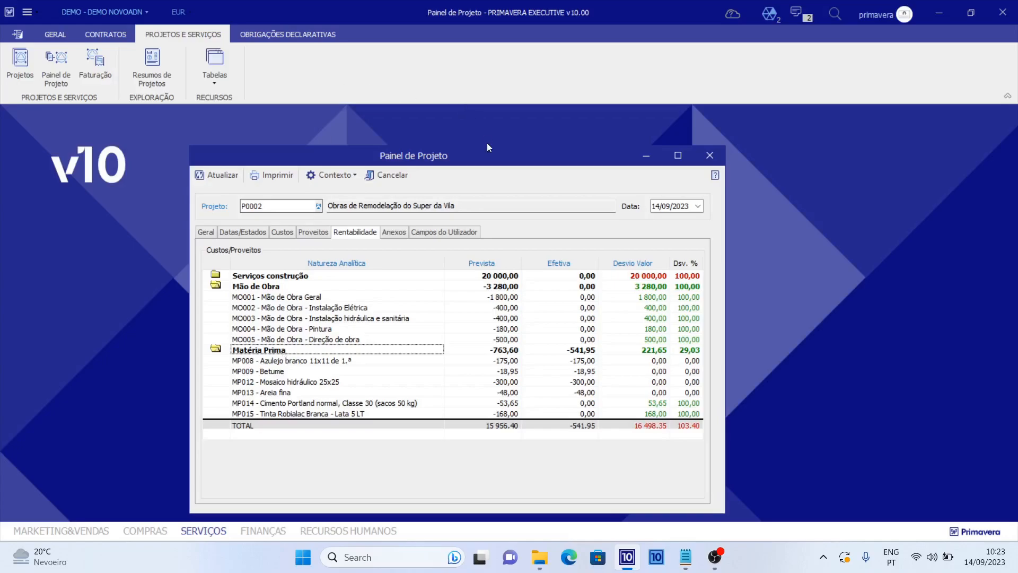
{"action": "left_click_drag", "start_coordinate": [484, 167], "coordinate": [457, 152]}
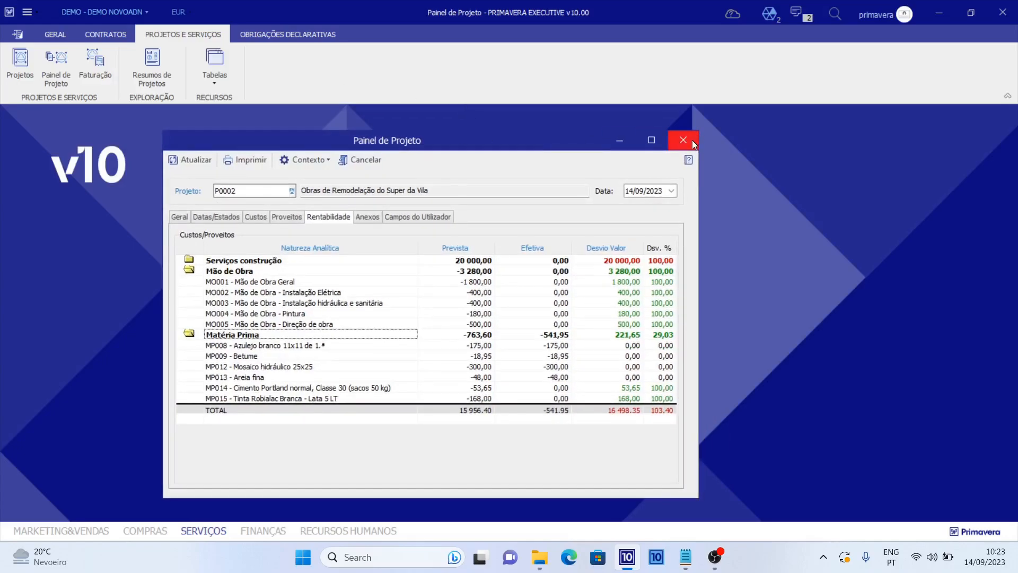
{"action": "left_click", "coordinate": [683, 140]}
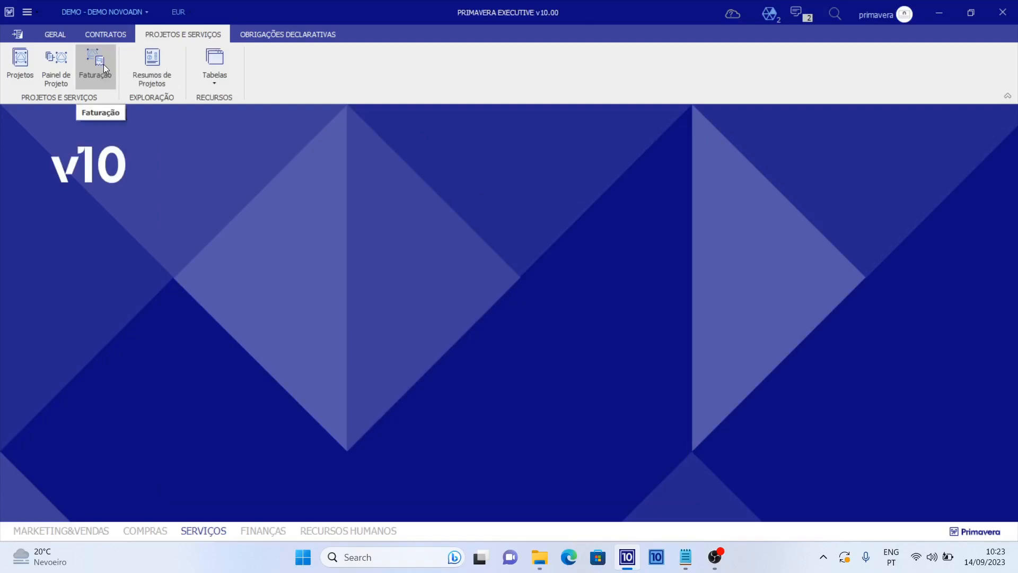
Step: Load project P0002 into billing support, keep Orçamento de Proveitos - Proveitos as quantity suggestion, and review the AUTO line's budgeted quantity and price
{"action": "left_click", "coordinate": [104, 64]}
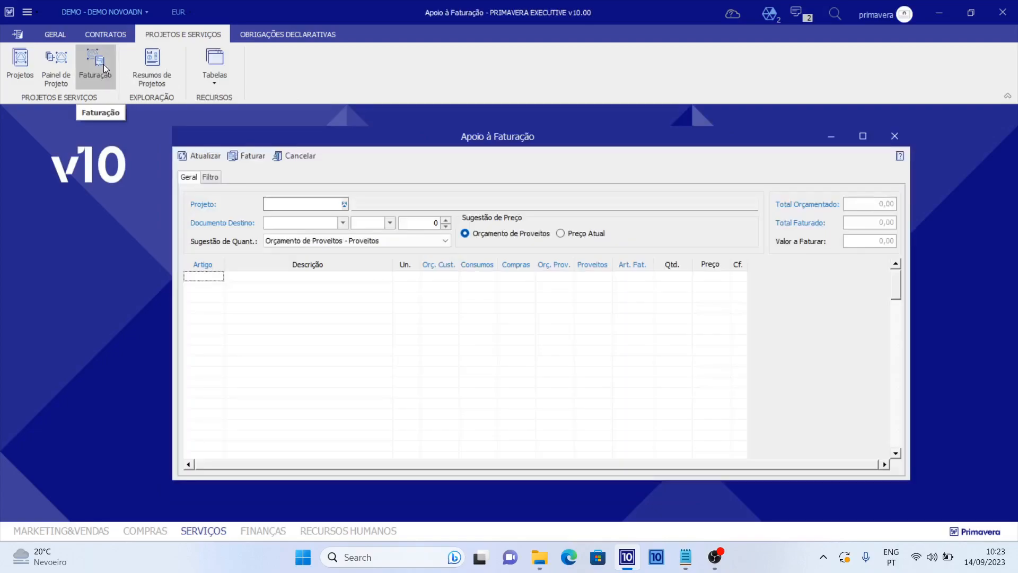
{"action": "left_click", "coordinate": [265, 204]}
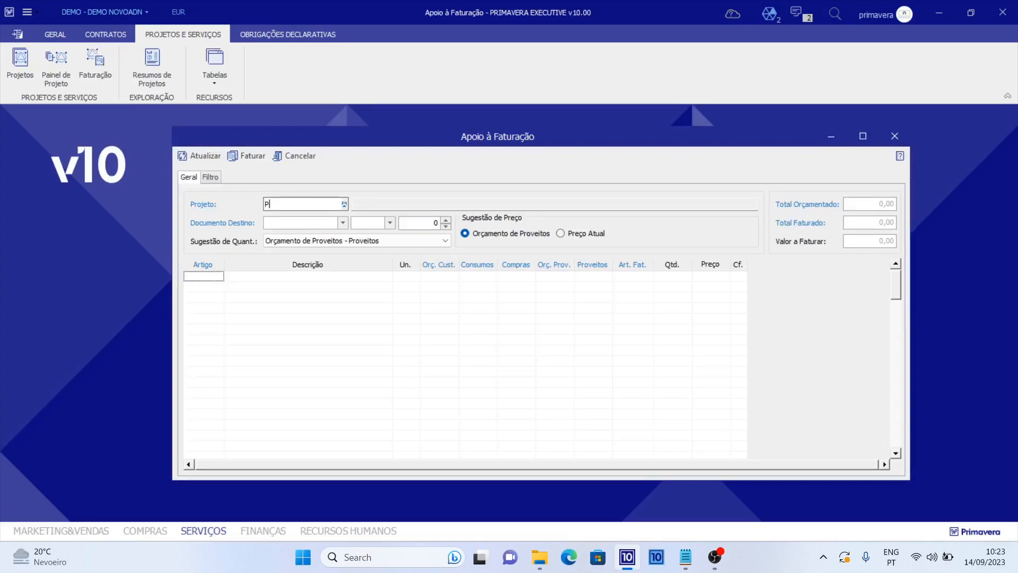
{"action": "type", "text": "P0002"}
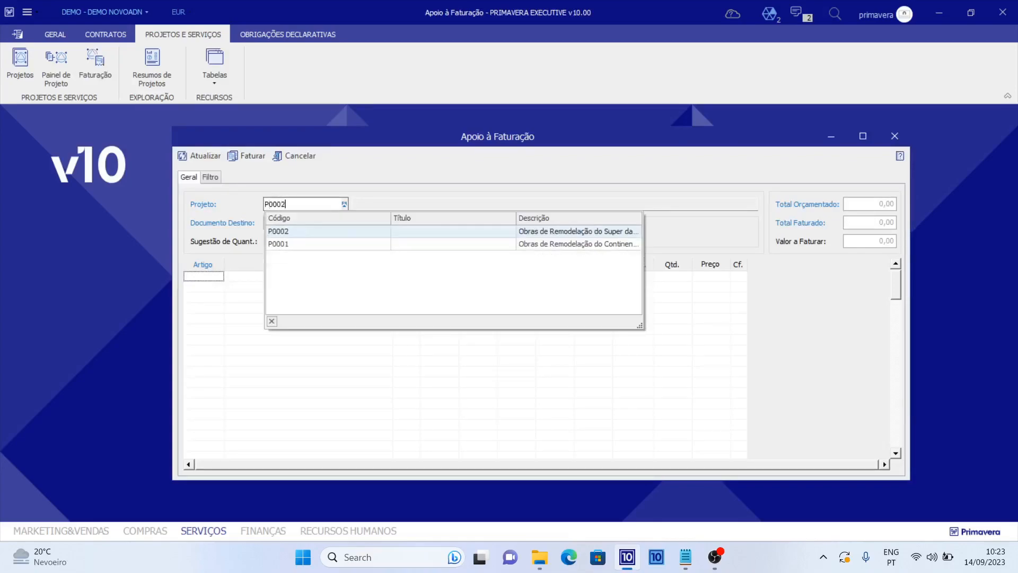
{"action": "key", "text": "Return"}
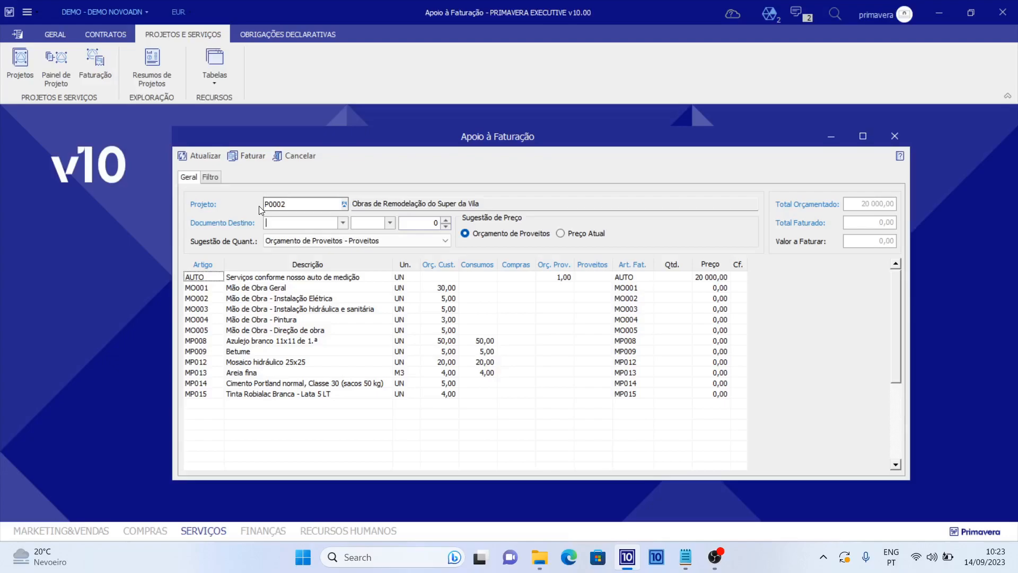
{"action": "left_click", "coordinate": [304, 240]}
{"action": "left_click", "coordinate": [304, 240]}
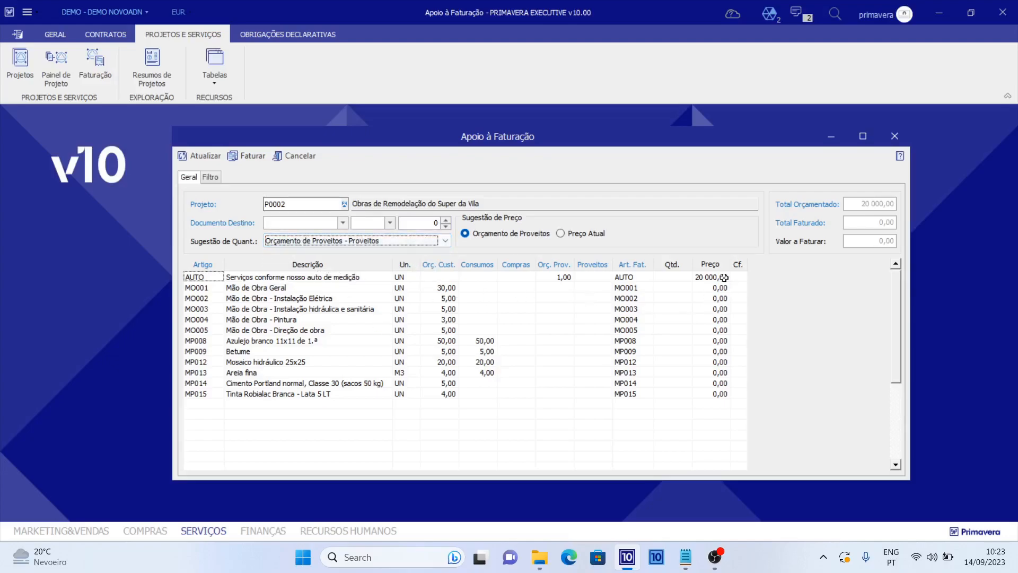
{"action": "left_click_drag", "start_coordinate": [570, 277], "coordinate": [702, 281]}
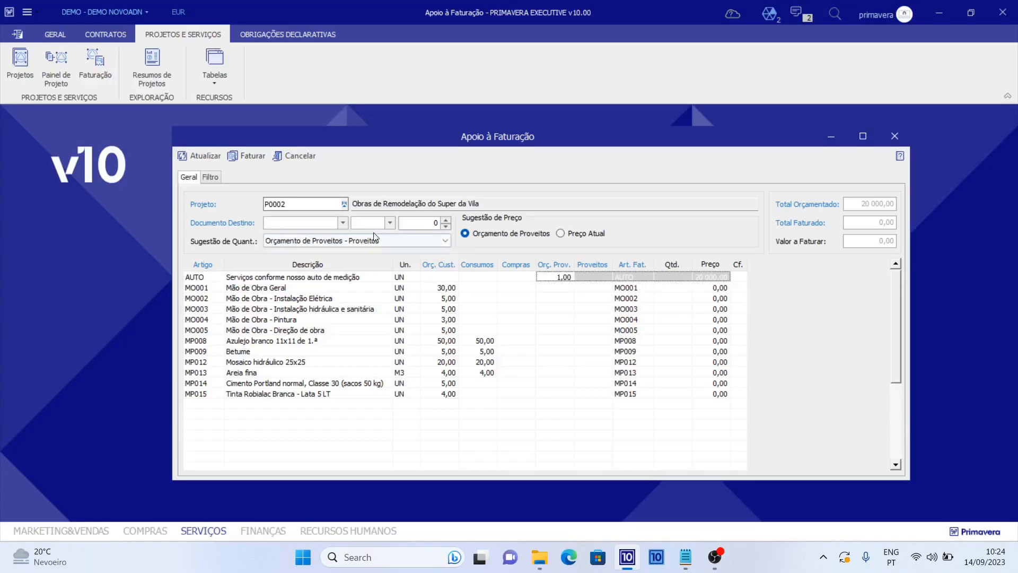
Step: Enable billing by instalments (Faturação por Prestações) in the billing filter and refresh the project's billing lines
{"action": "left_click", "coordinate": [209, 177]}
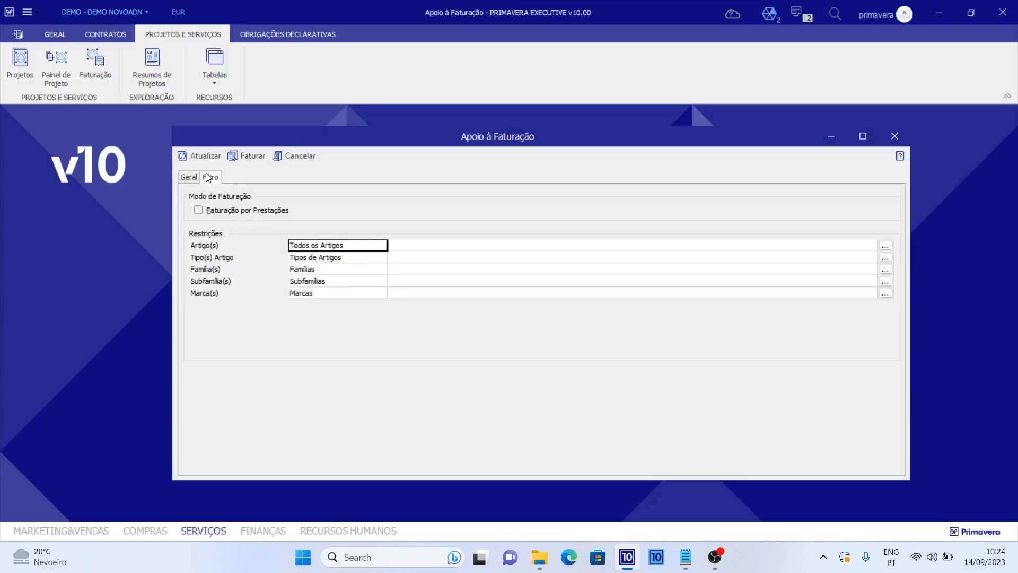
{"action": "left_click", "coordinate": [200, 212]}
{"action": "left_click", "coordinate": [189, 178]}
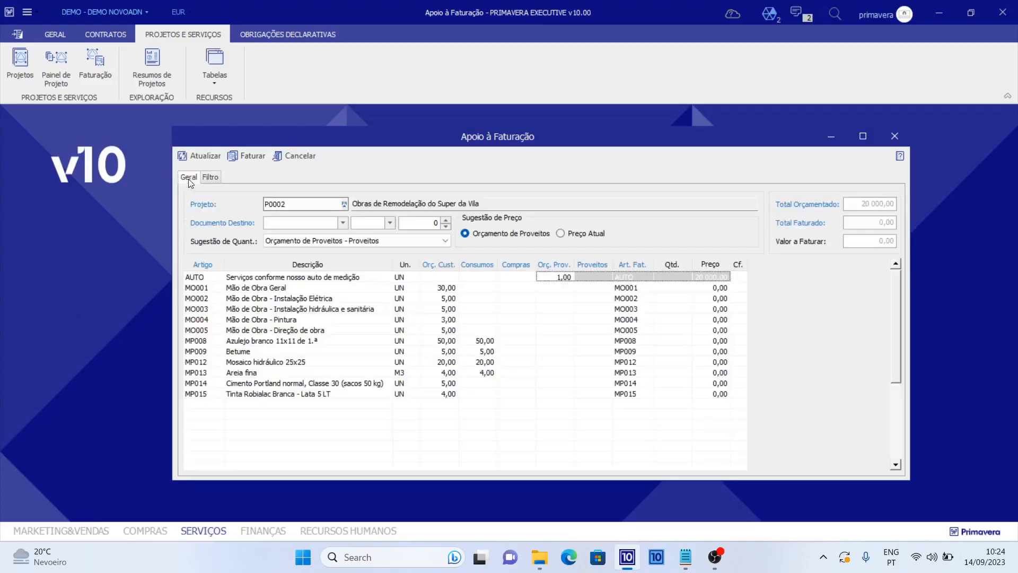
{"action": "left_click", "coordinate": [205, 157]}
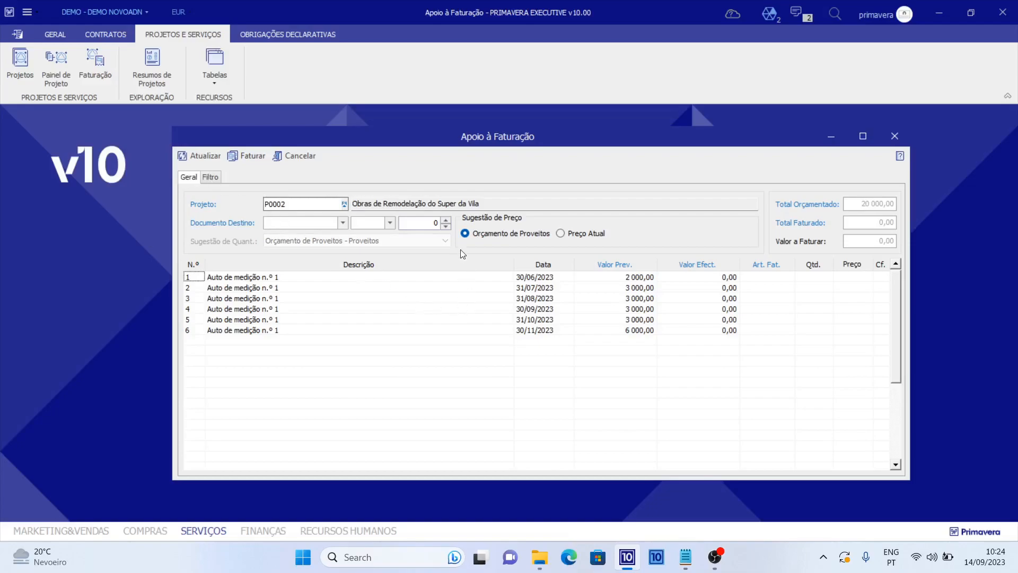
Step: Set the destination document to FA (Fatura) and assign billing article AUTO to the first instalment, dated 30/06/2023
{"action": "left_click", "coordinate": [343, 223]}
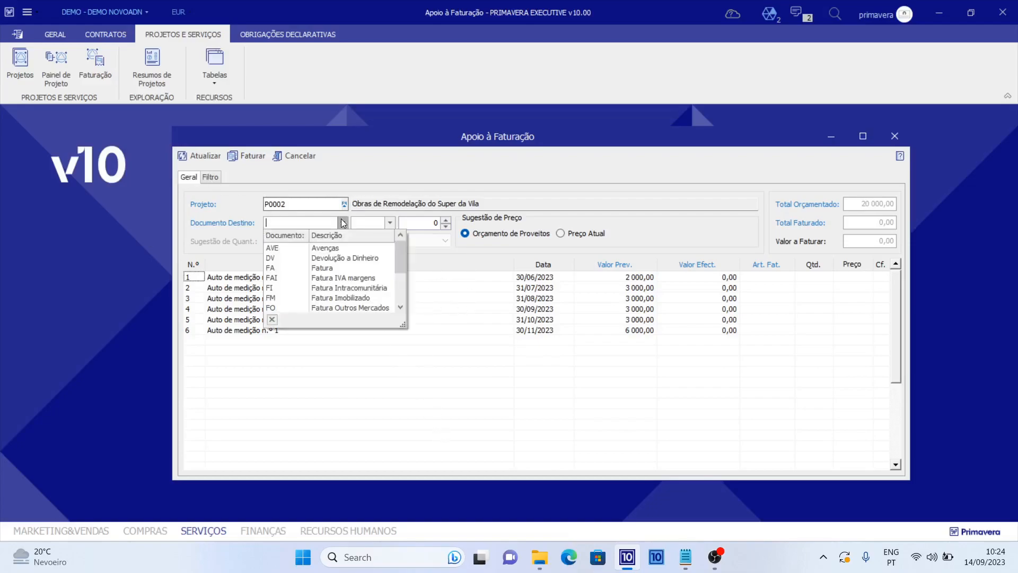
{"action": "left_click", "coordinate": [331, 268]}
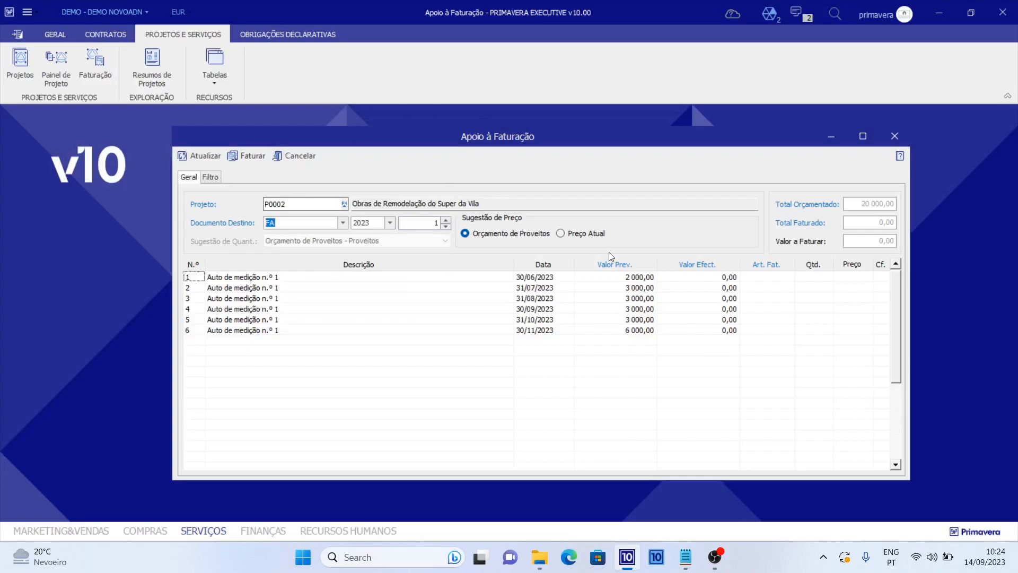
{"action": "left_click", "coordinate": [684, 277]}
{"action": "left_click", "coordinate": [766, 277]}
{"action": "key", "text": "F4"}
{"action": "left_click", "coordinate": [230, 395]}
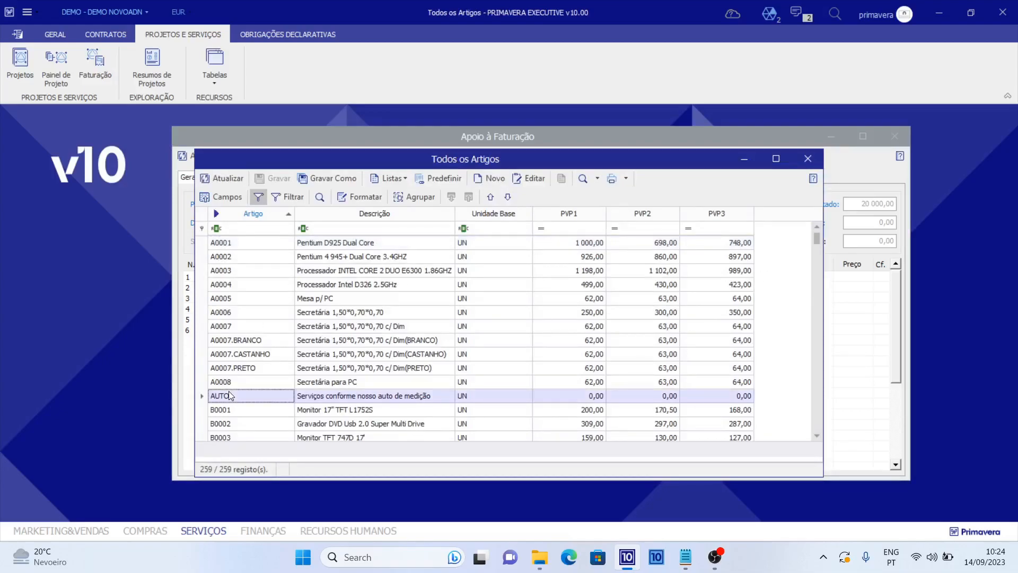
{"action": "double_click", "coordinate": [229, 391]}
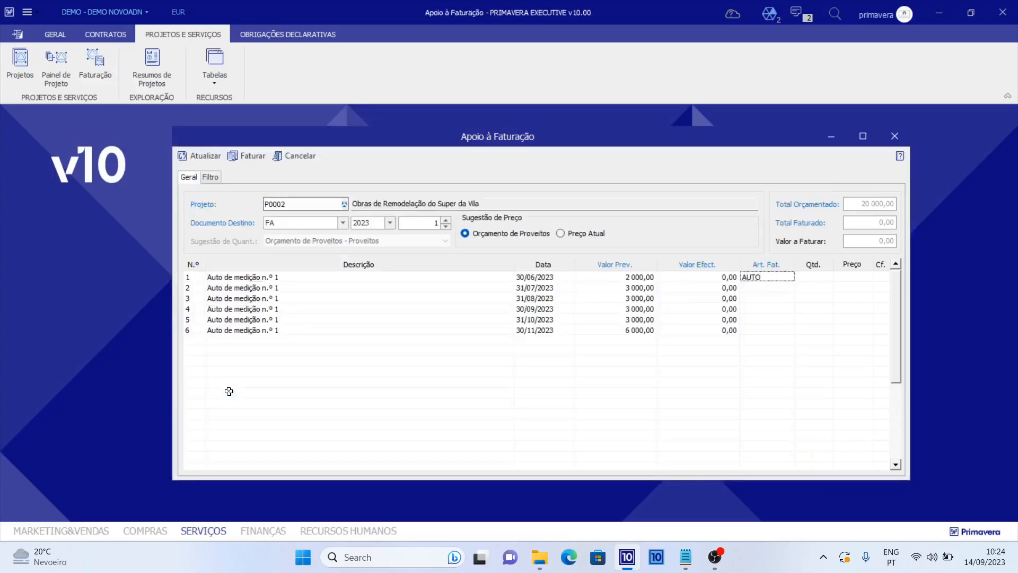
Step: Mark the first instalment for billing and invoice the selected line
{"action": "left_click", "coordinate": [883, 277]}
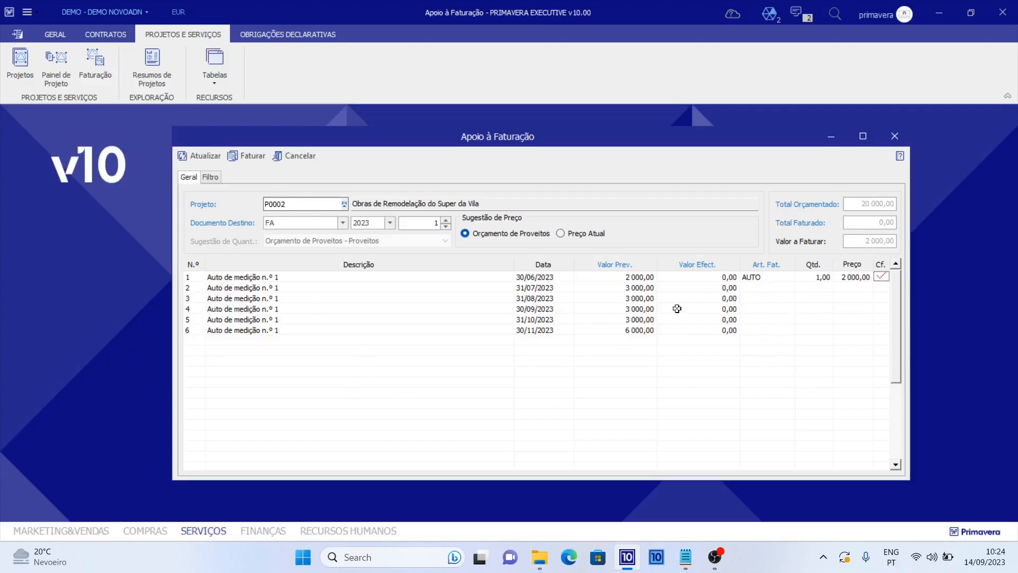
{"action": "left_click", "coordinate": [256, 162]}
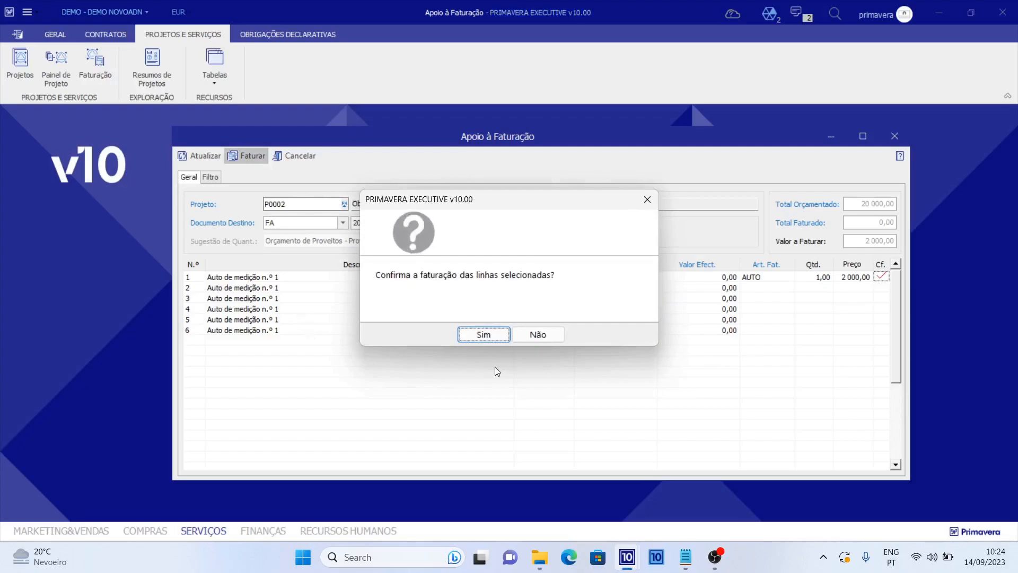
{"action": "left_click", "coordinate": [493, 336]}
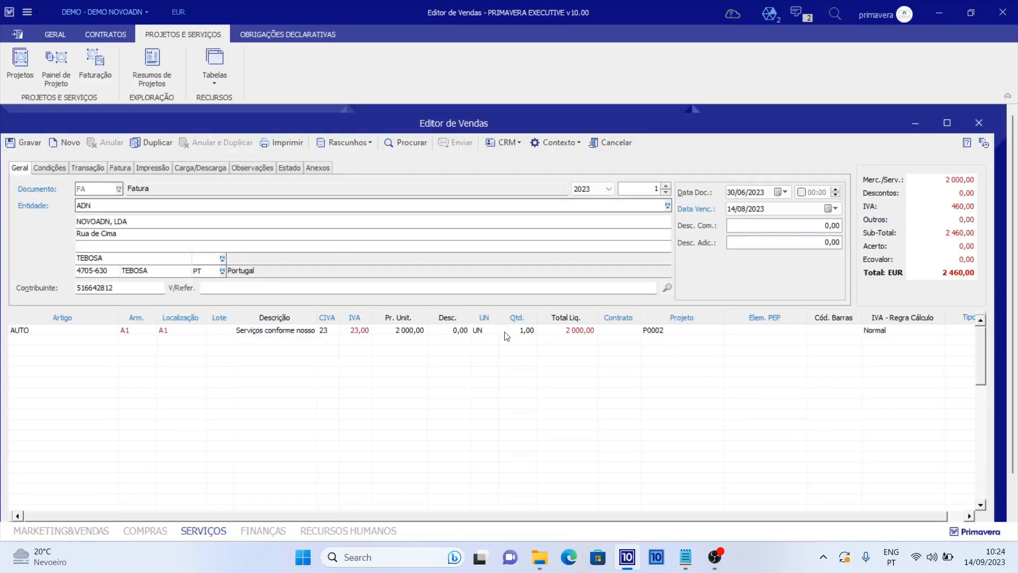
Step: Save the FA invoice with its suggested accounting movements, declining to correct the accounting document so it is kept as a draft
{"action": "left_click", "coordinate": [678, 333]}
{"action": "left_click", "coordinate": [38, 145]}
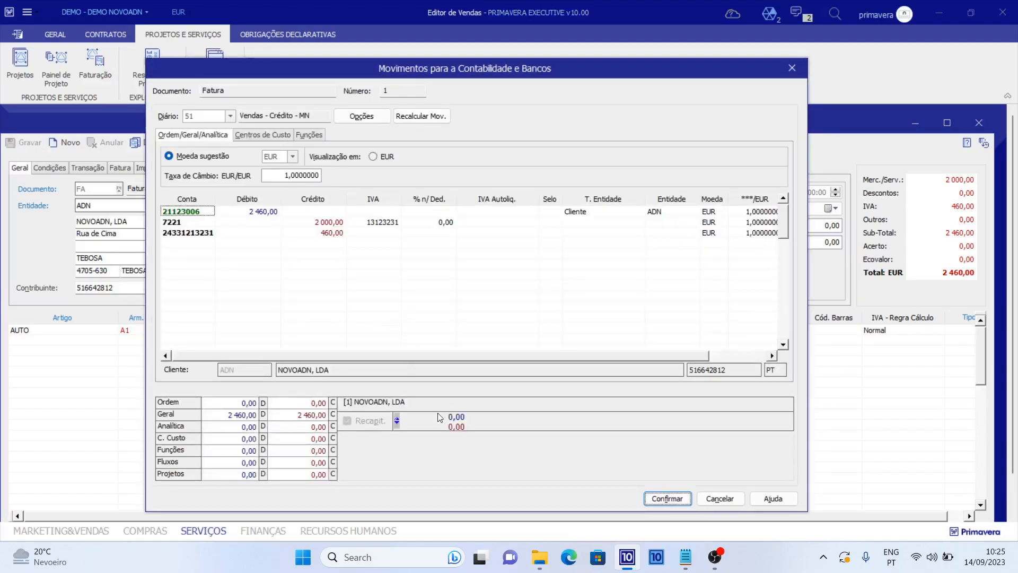
{"action": "left_click", "coordinate": [666, 499]}
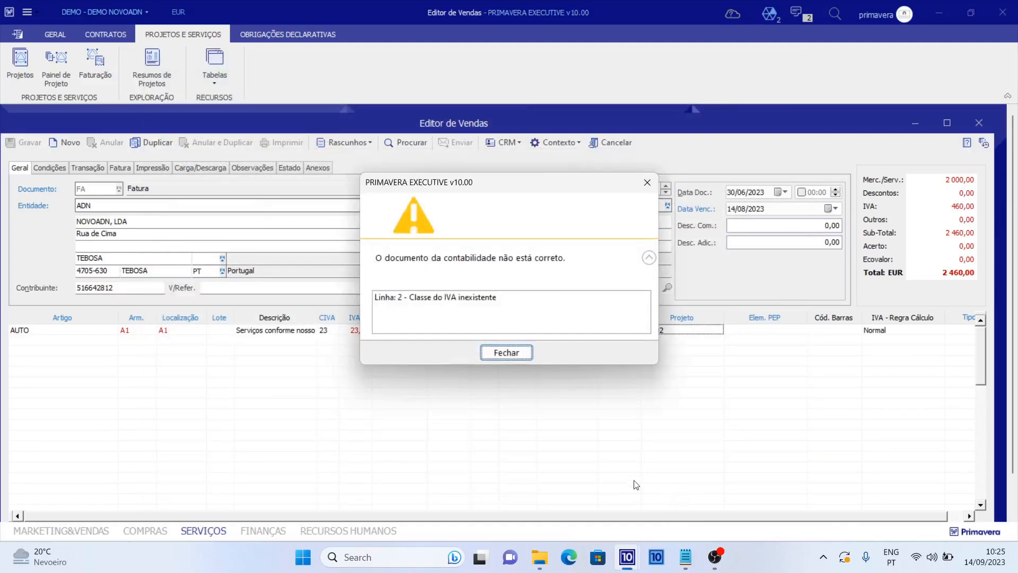
{"action": "left_click", "coordinate": [505, 354]}
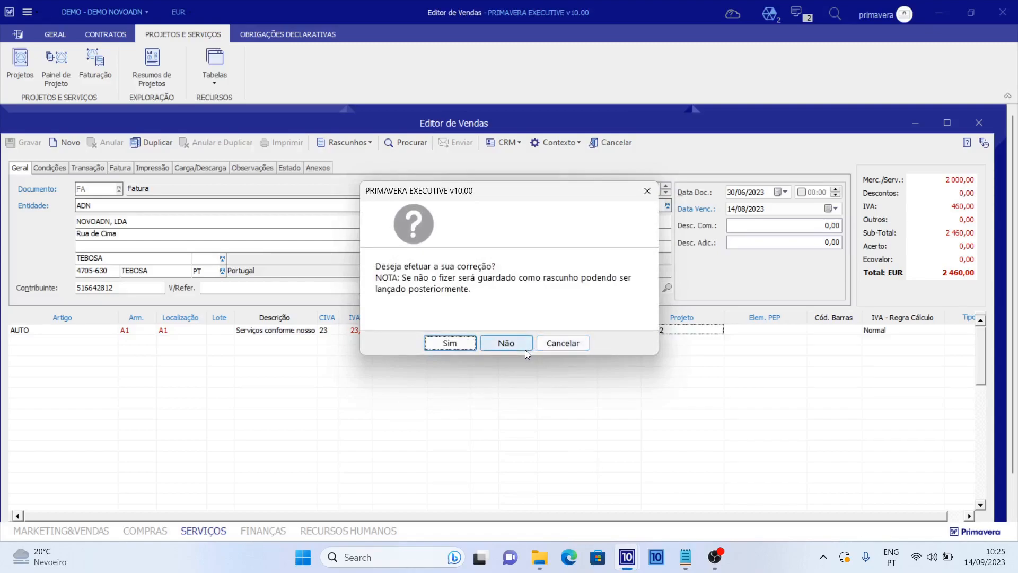
{"action": "left_click", "coordinate": [523, 349]}
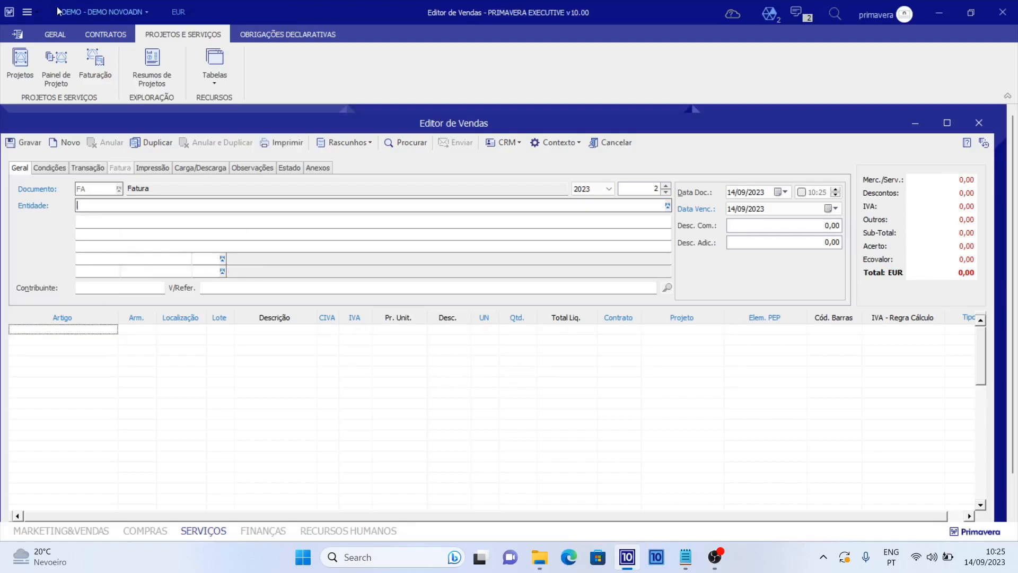
Step: Load project P0002 in the project panel and display its revenues (Proveitos)
{"action": "left_click", "coordinate": [600, 147]}
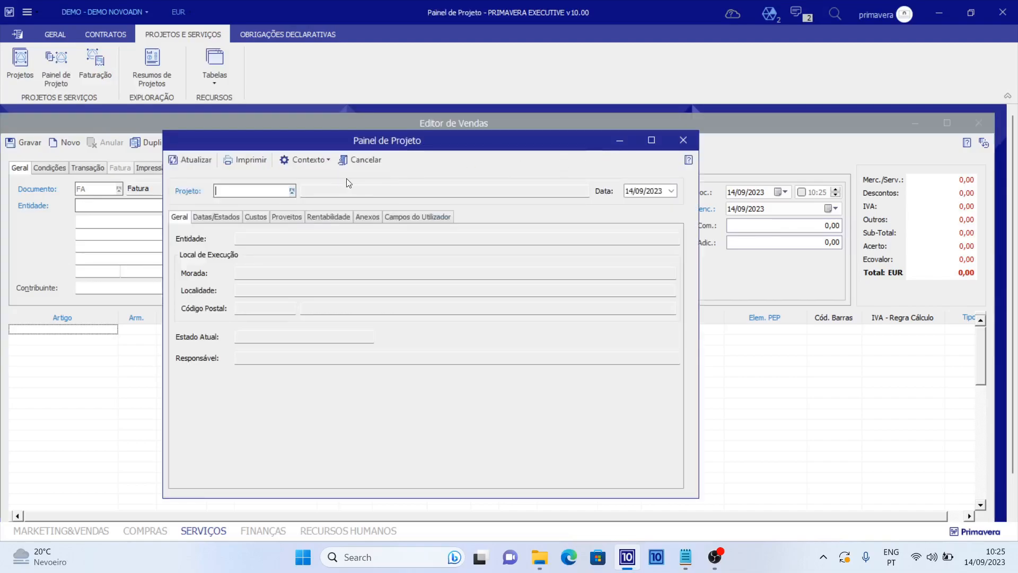
{"action": "type", "text": "P0002"}
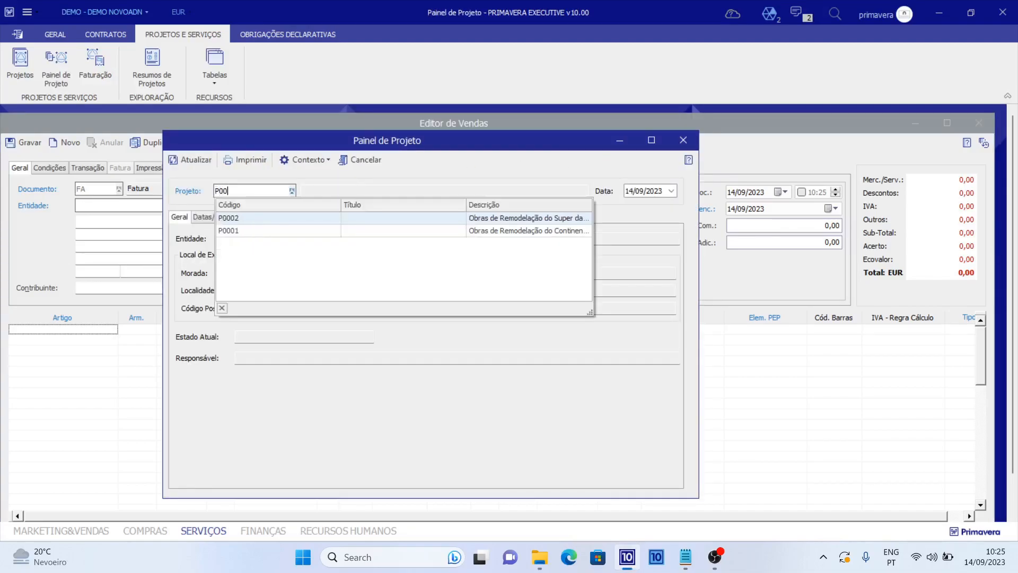
{"action": "key", "text": "Return"}
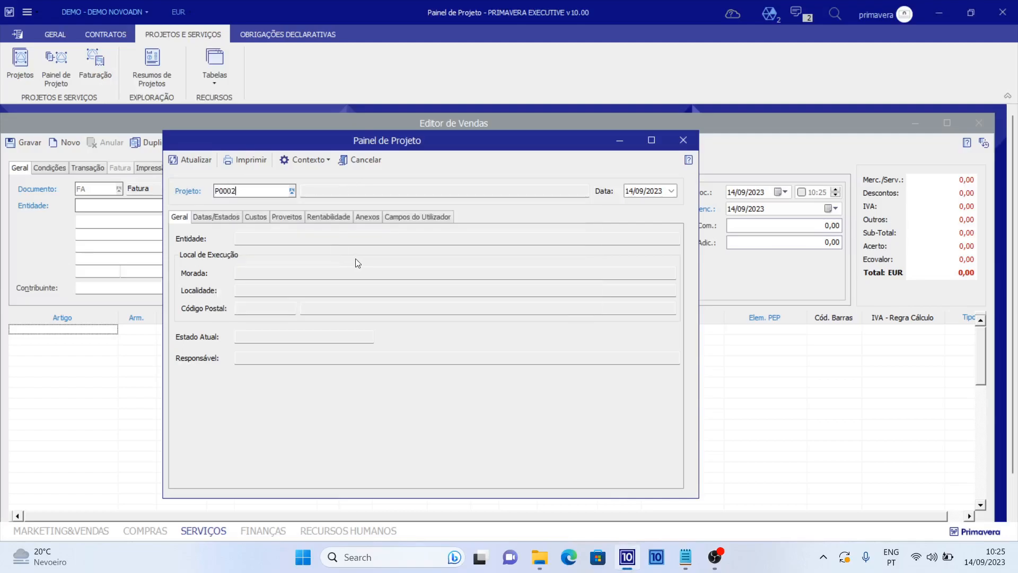
{"action": "key", "text": "Tab"}
{"action": "left_click", "coordinate": [289, 220]}
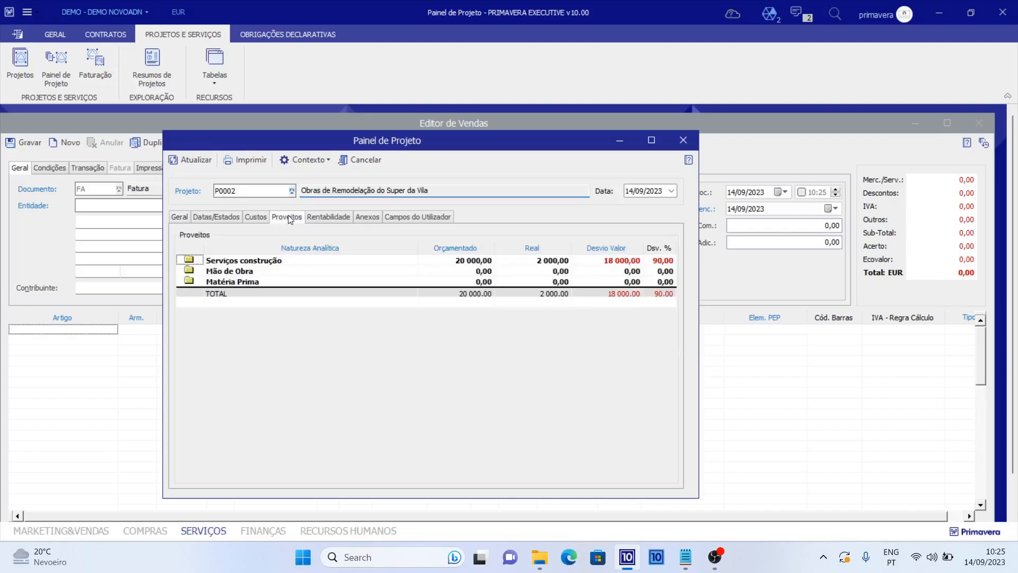
Step: List the documents behind the actual revenue of Serviços construção, and close the list, the project panel and the sales editor
{"action": "right_click", "coordinate": [538, 258]}
{"action": "left_click", "coordinate": [566, 266]}
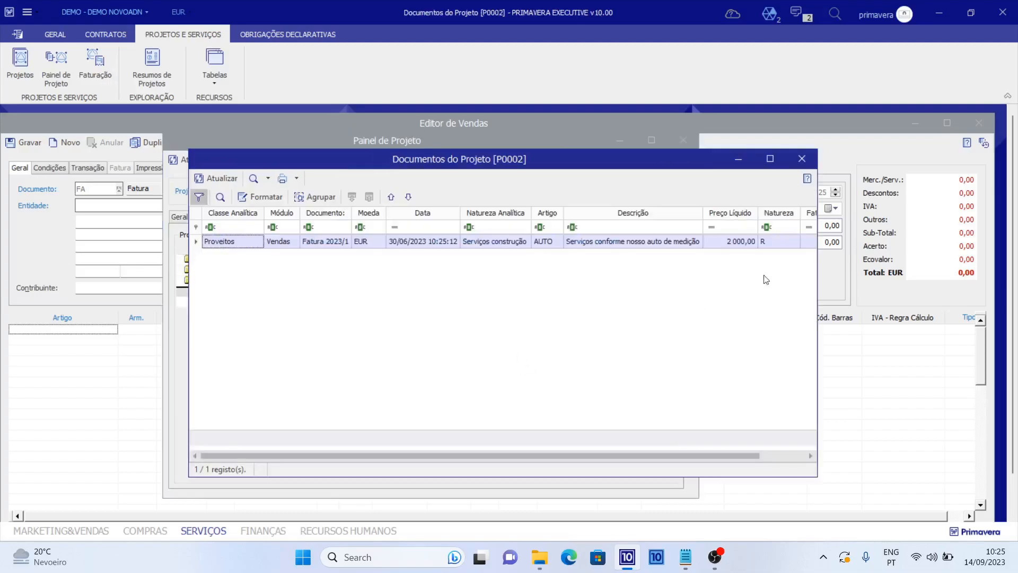
{"action": "left_click", "coordinate": [801, 159]}
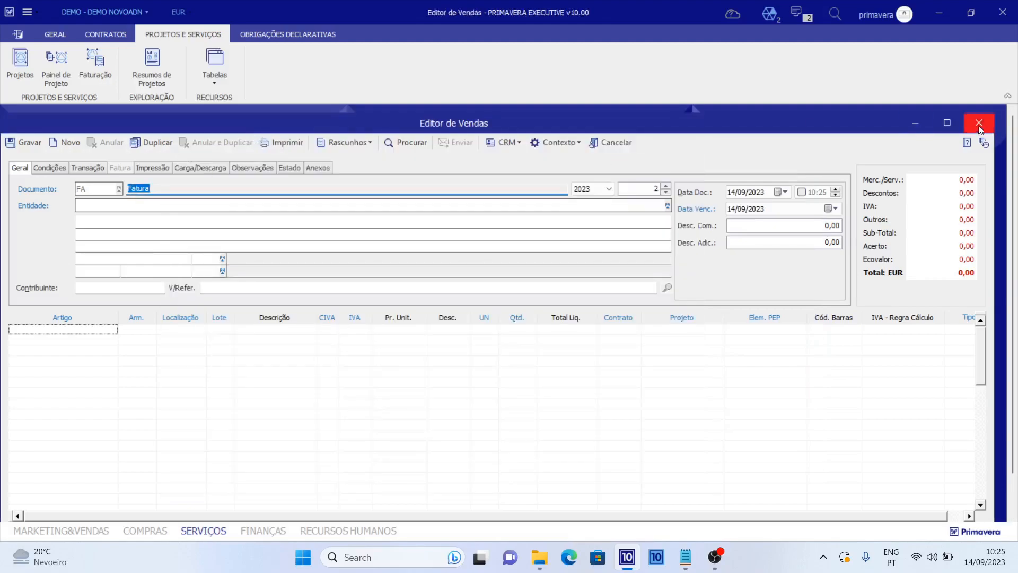
{"action": "left_click", "coordinate": [980, 128]}
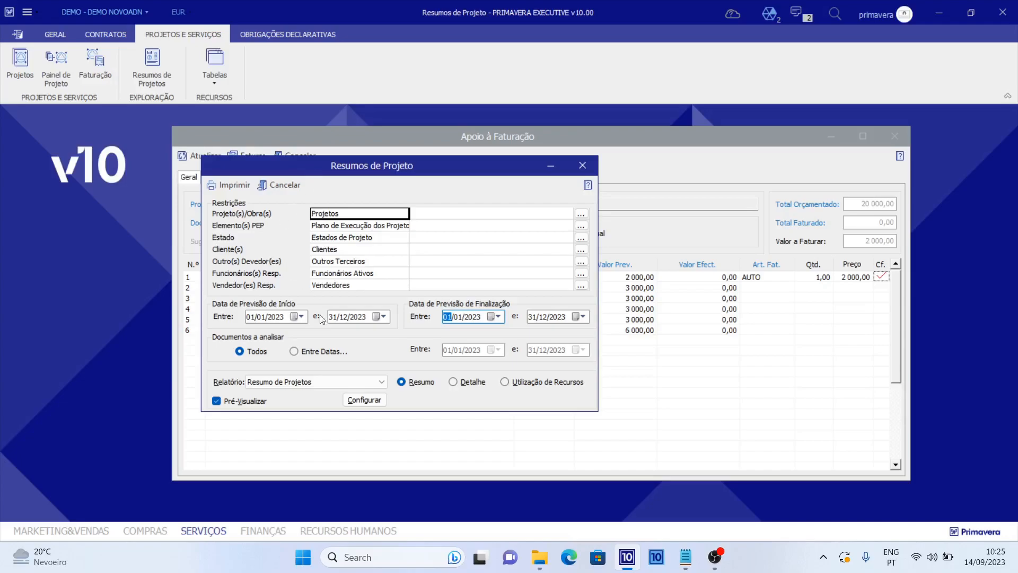
Step: Preview the Resumo de Projetos report, review planned and actual costs, revenues and results, and close it
{"action": "left_click", "coordinate": [229, 185]}
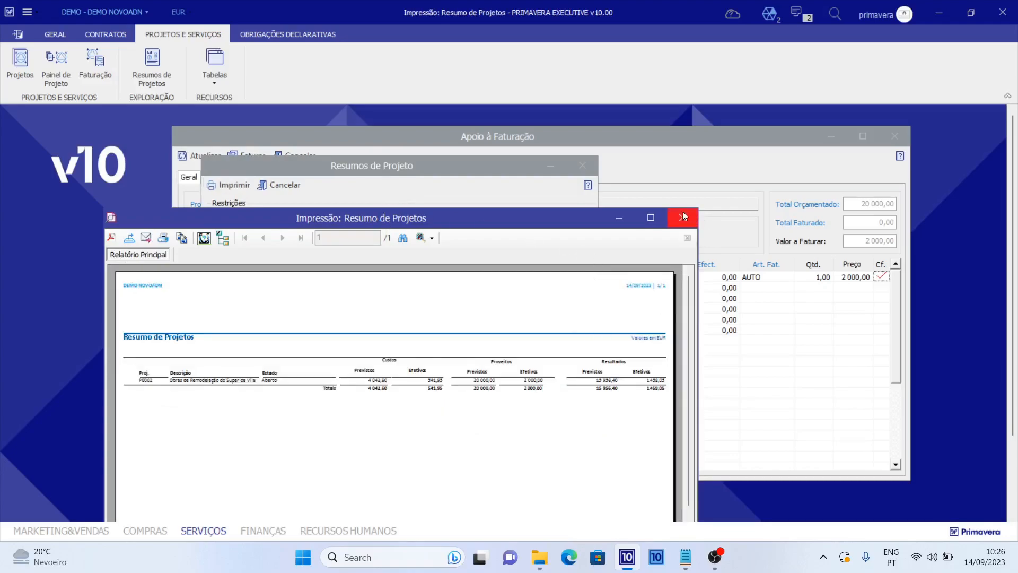
{"action": "left_click", "coordinate": [656, 216]}
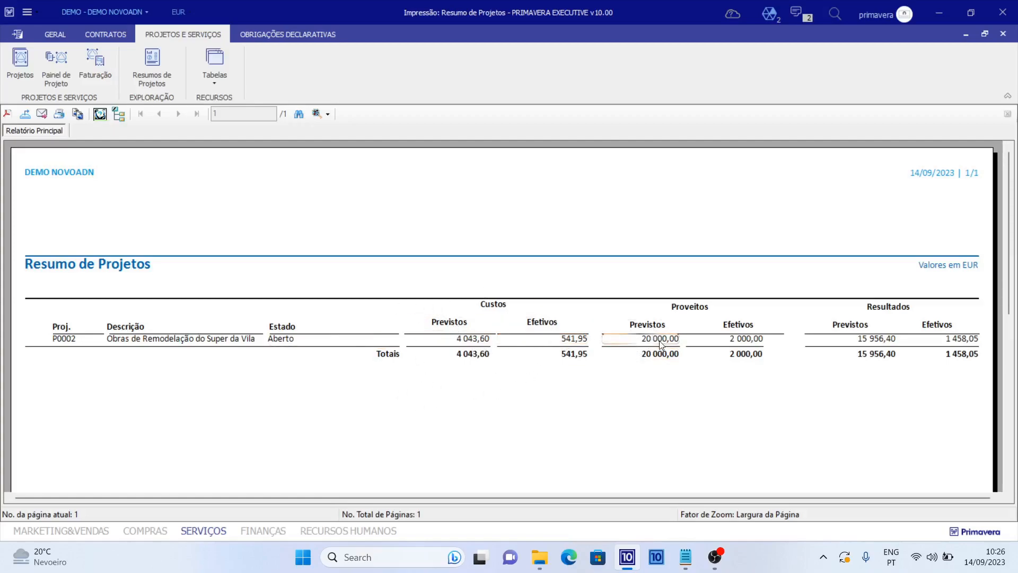
{"action": "left_click", "coordinate": [1003, 34]}
Step: Preview the Detalhe de Projetos report, review the quantities and values per article, and close the report and the project summaries window
{"action": "left_click", "coordinate": [454, 382]}
{"action": "left_click", "coordinate": [220, 187]}
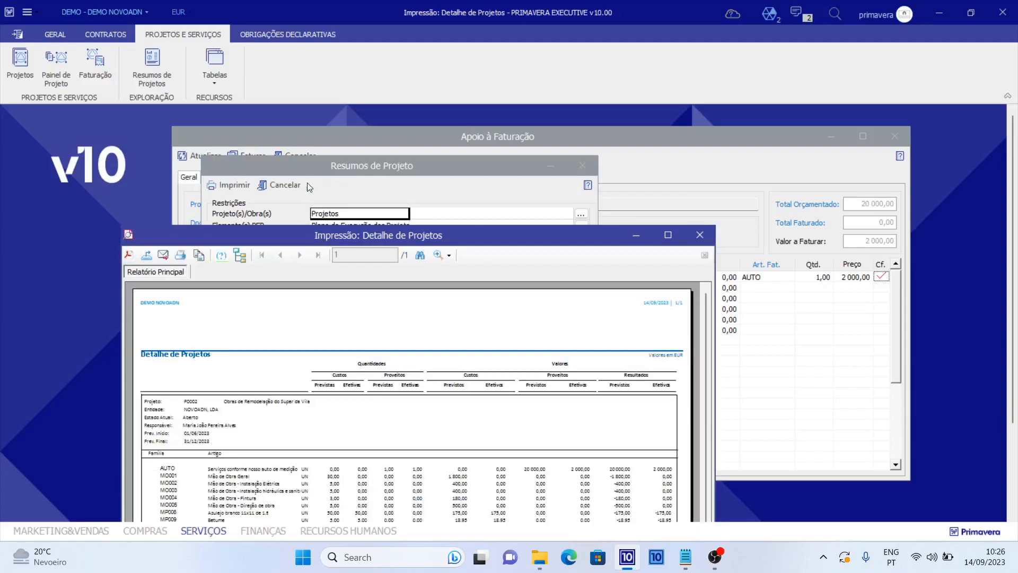
{"action": "left_click_drag", "start_coordinate": [354, 236], "coordinate": [359, 153]}
{"action": "scroll", "coordinate": [522, 330], "scroll_direction": "down", "scroll_amount": 3}
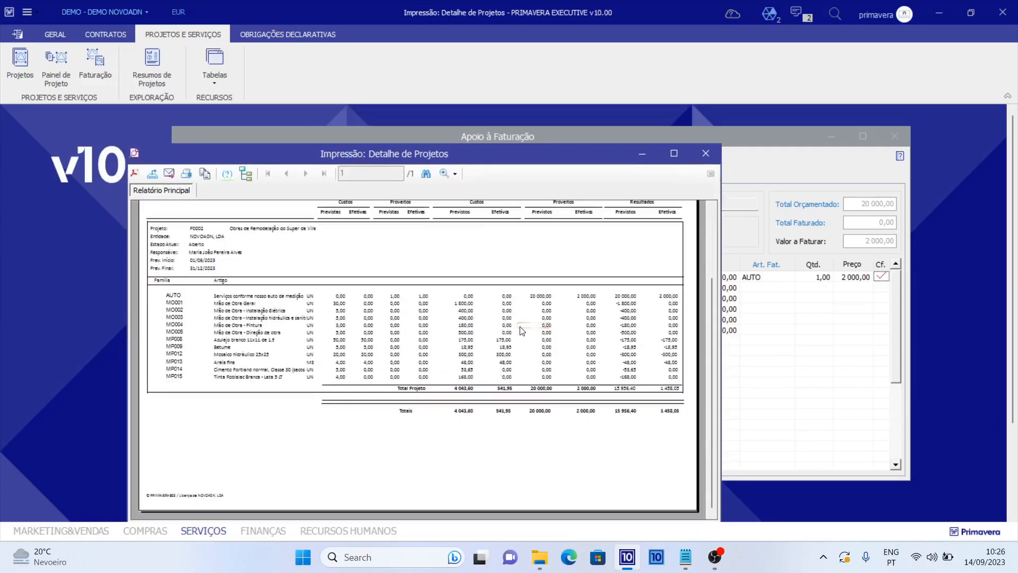
{"action": "scroll", "coordinate": [522, 331], "scroll_direction": "up", "scroll_amount": 3}
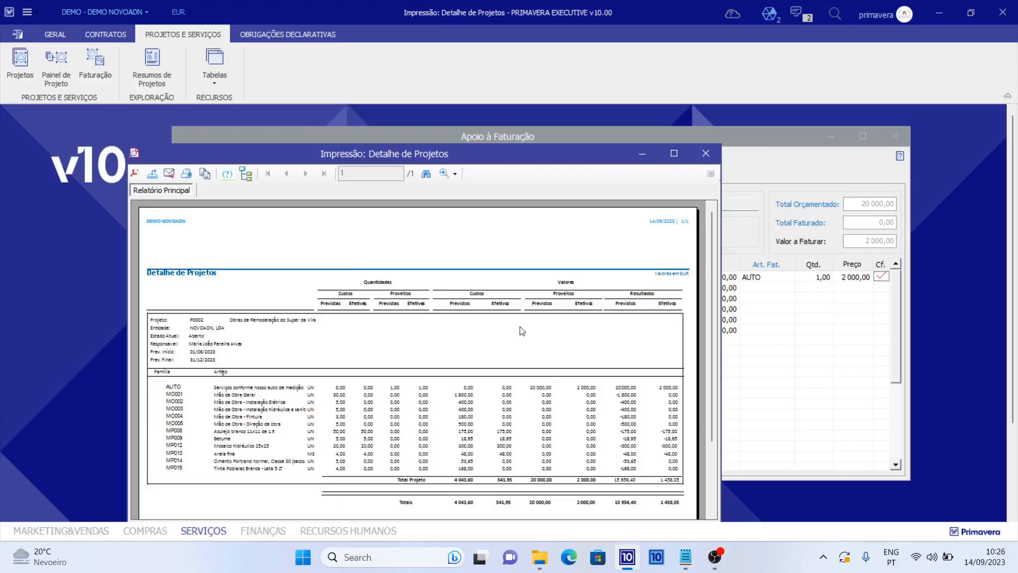
{"action": "left_click", "coordinate": [674, 154]}
{"action": "scroll", "coordinate": [567, 289], "scroll_direction": "down", "scroll_amount": 9}
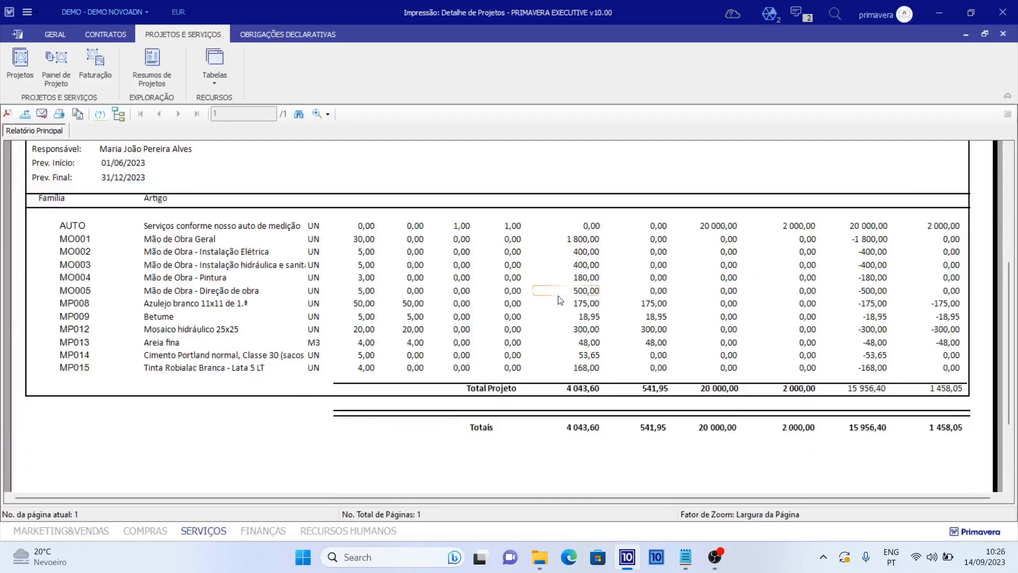
{"action": "left_click", "coordinate": [1003, 34]}
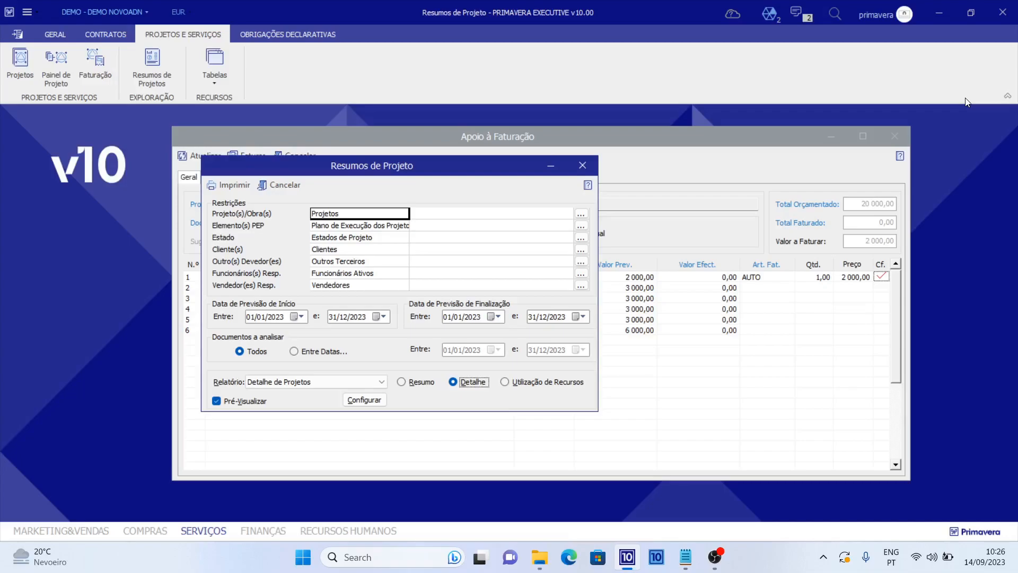
{"action": "left_click", "coordinate": [583, 166]}
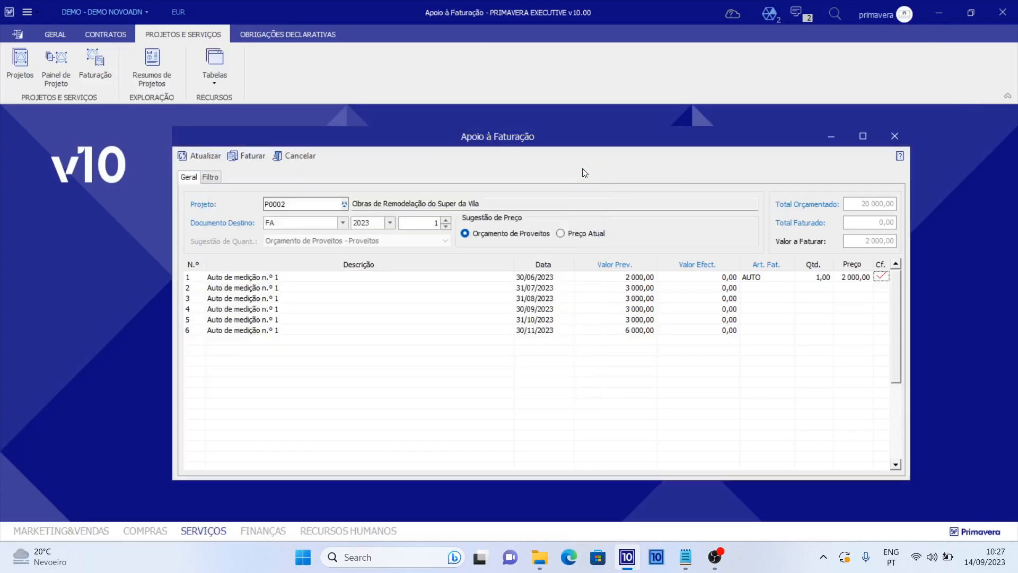